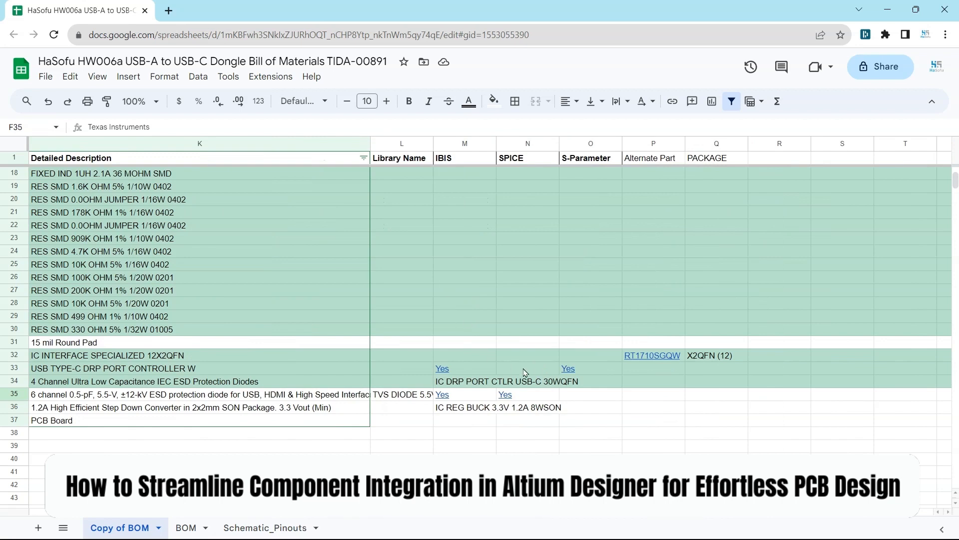
Step: Open the Texas Instruments product page linked from the manufacturer part number TPD6E05U06RVZR in row 35 of the BOM
{"action": "left_click", "coordinate": [593, 395]}
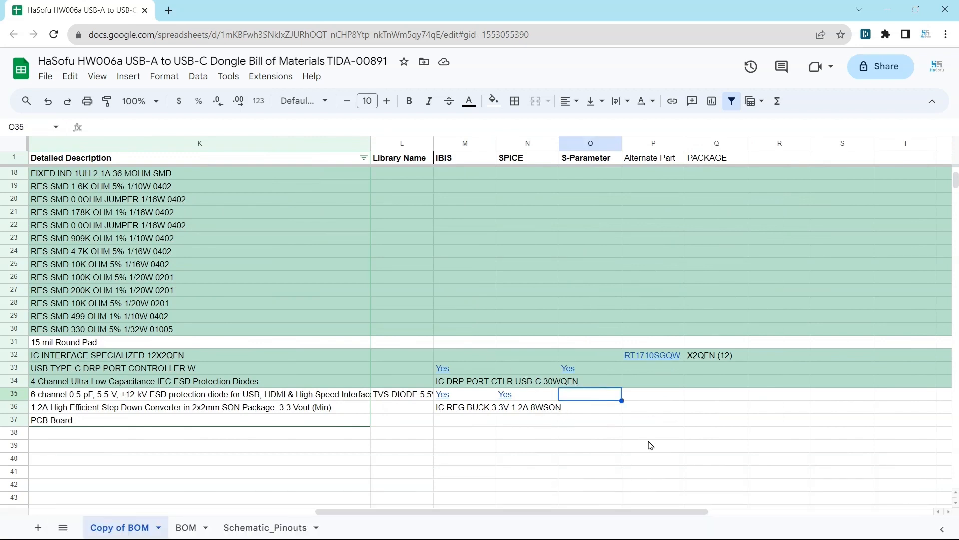
{"action": "left_click_drag", "start_coordinate": [605, 512], "coordinate": [309, 511]}
{"action": "mouse_move", "coordinate": [217, 395]}
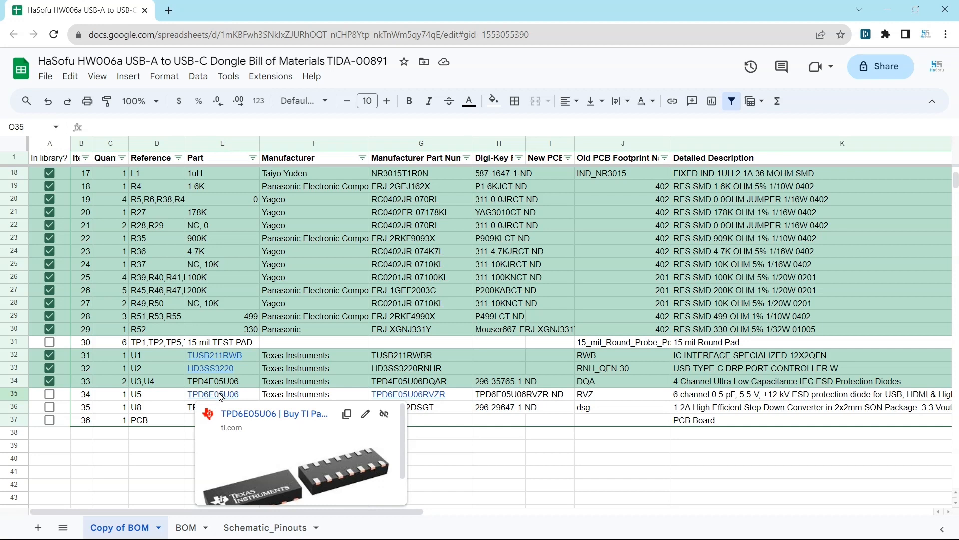
{"action": "left_click", "coordinate": [161, 385]}
{"action": "left_click", "coordinate": [406, 395]}
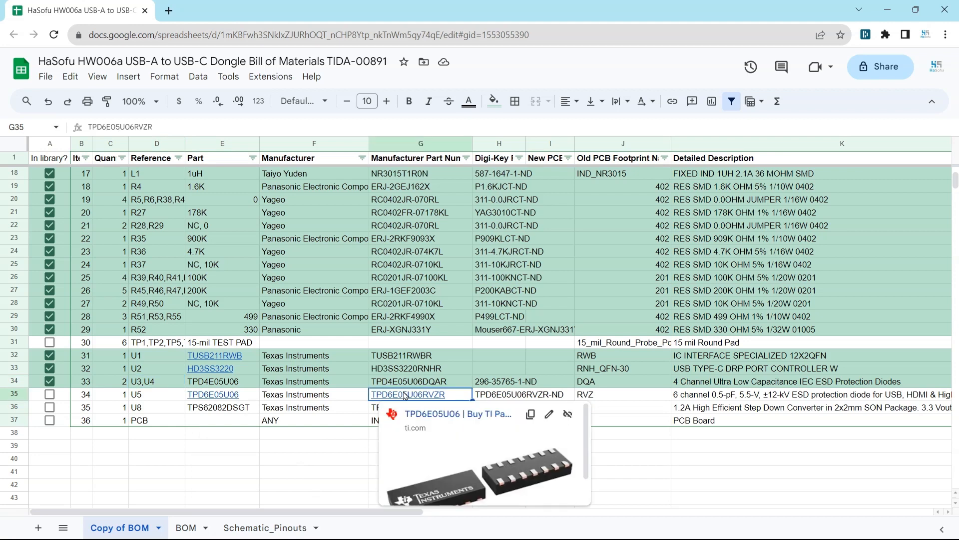
{"action": "left_click", "coordinate": [410, 414]}
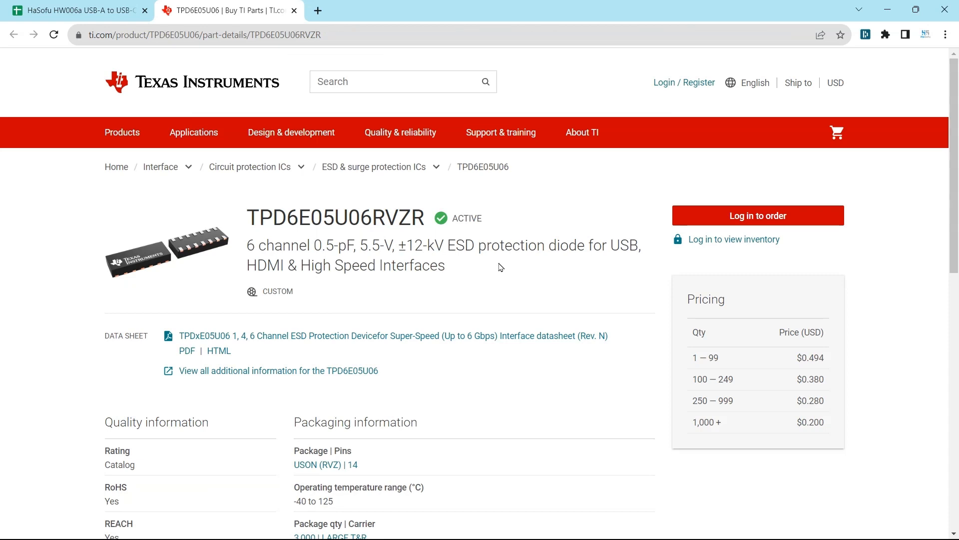
Step: Copy the part number TPD6E05U06RVZR from the product page heading
{"action": "scroll", "coordinate": [482, 285], "scroll_direction": "down", "scroll_amount": 6}
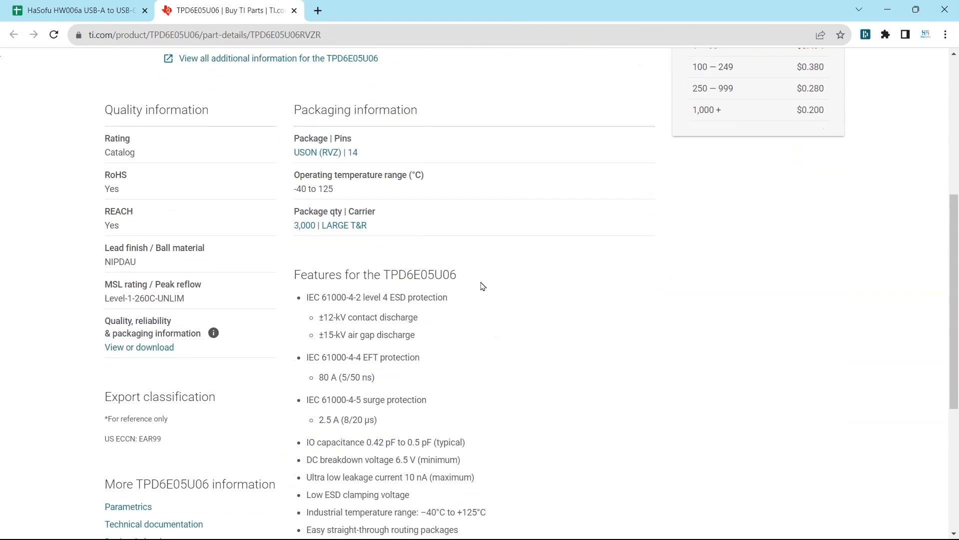
{"action": "scroll", "coordinate": [482, 285], "scroll_direction": "down", "scroll_amount": 4}
{"action": "scroll", "coordinate": [364, 222], "scroll_direction": "up", "scroll_amount": 15}
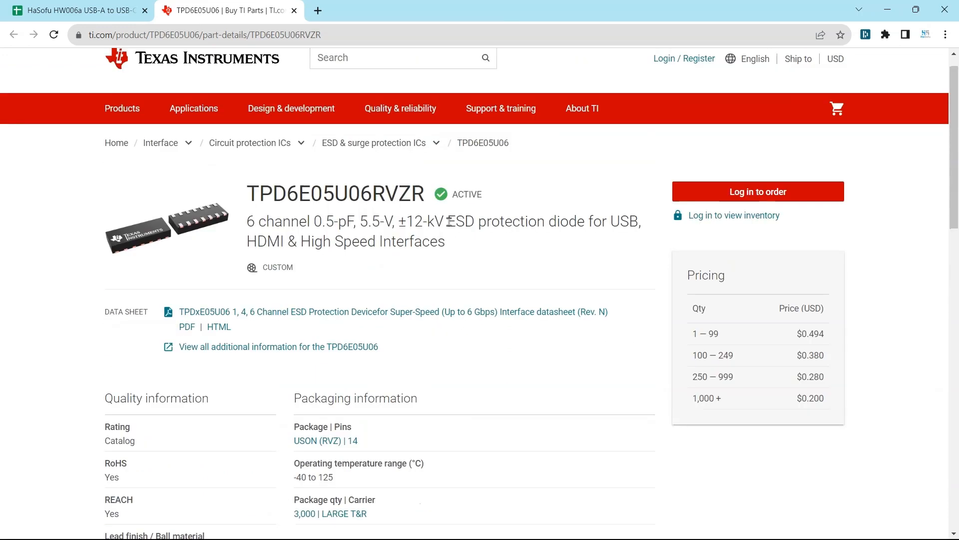
{"action": "double_click", "coordinate": [378, 196]}
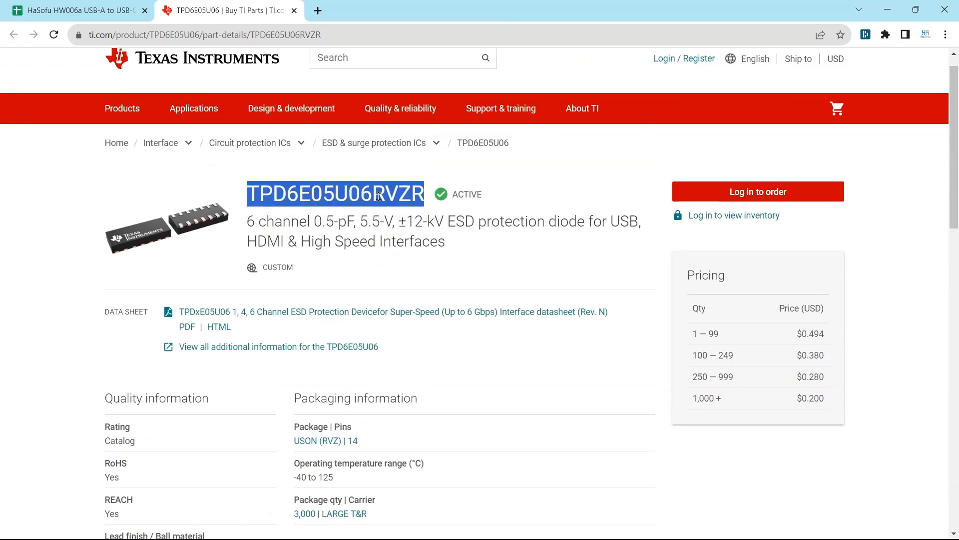
{"action": "right_click", "coordinate": [379, 197]}
{"action": "left_click", "coordinate": [401, 210]}
{"action": "left_click", "coordinate": [446, 303]}
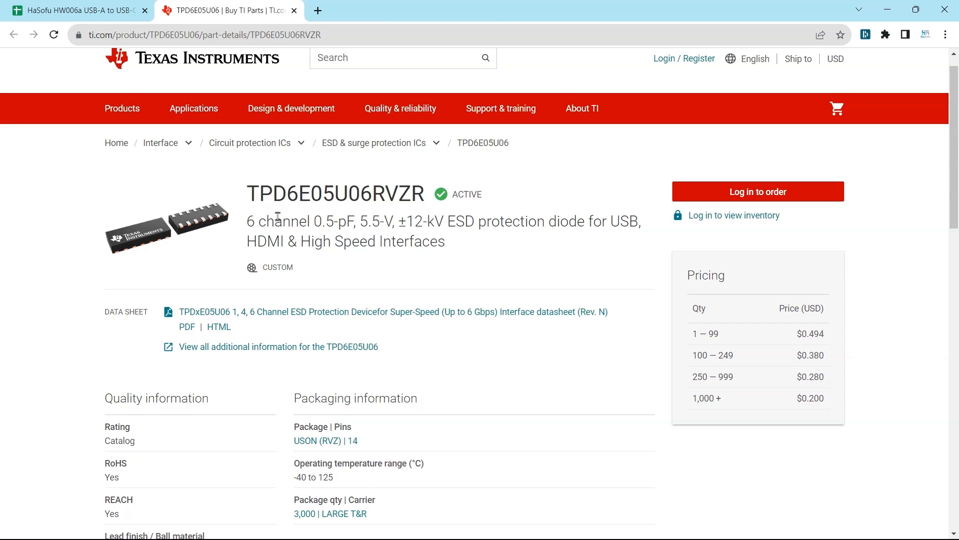
Step: Switch to Altium Designer and search the manufacturer parts for the copied number TPD6E05U06RVZR
{"action": "left_click", "coordinate": [523, 524]}
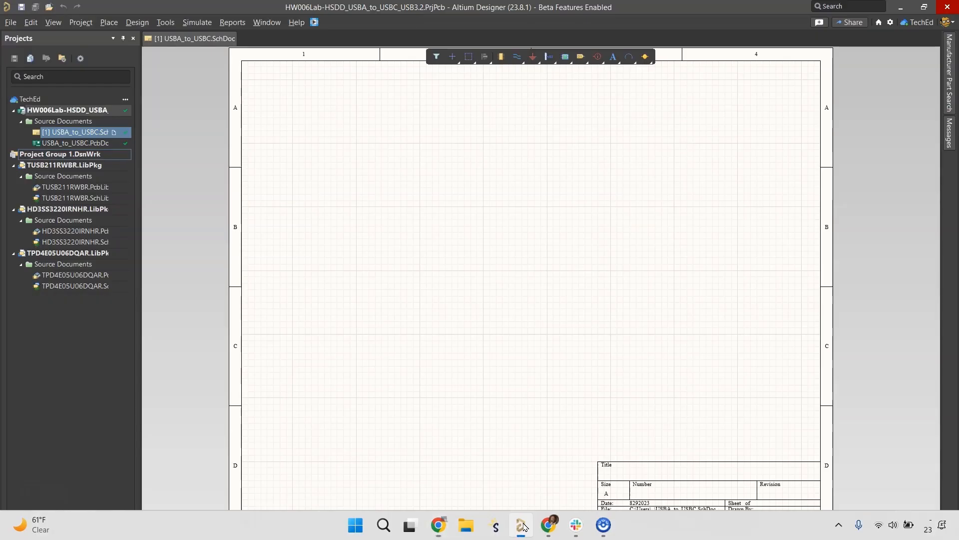
{"action": "left_click", "coordinate": [949, 75]}
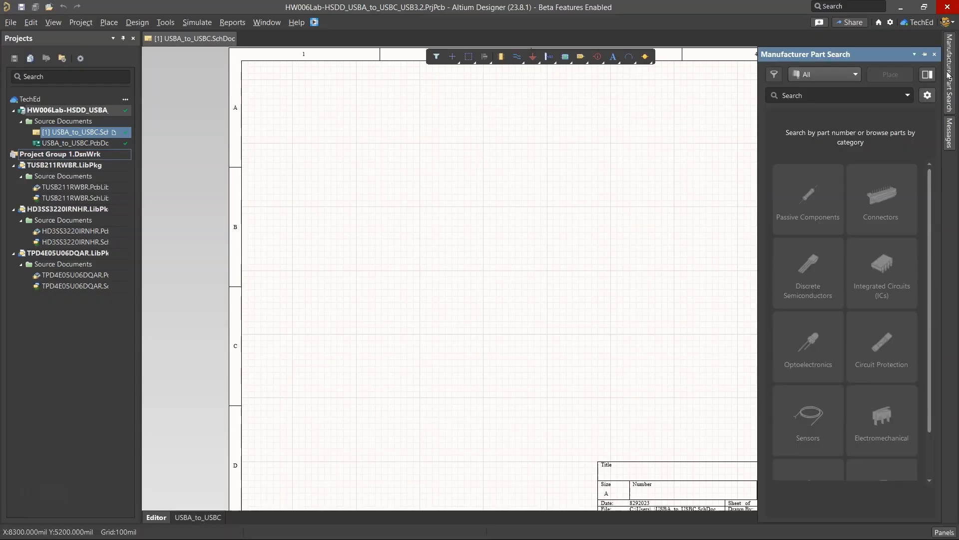
{"action": "left_click", "coordinate": [858, 93]}
{"action": "key", "text": "ctrl+v"}
{"action": "key", "text": "Return"}
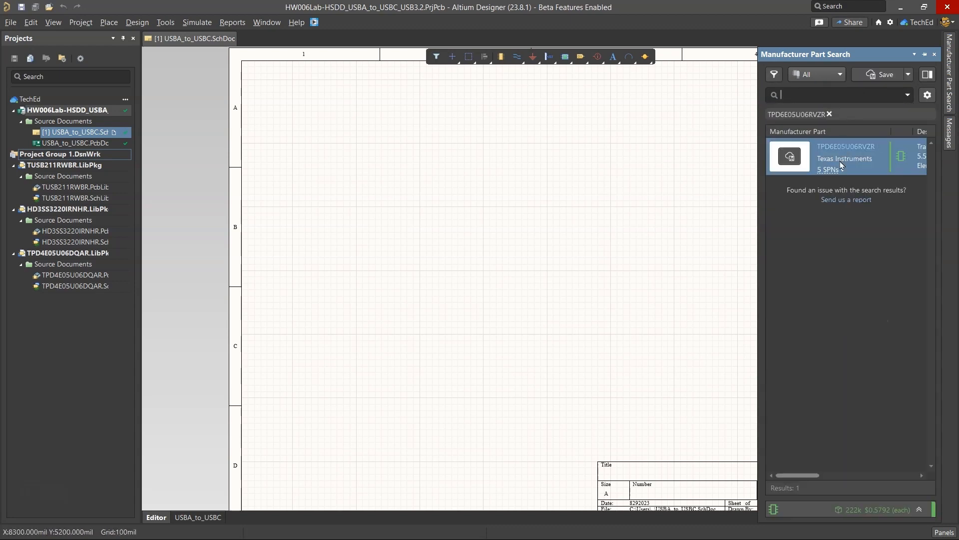
Step: Acquire the Texas Instruments TPD6E05U06RVZR search result as a new component of type Diodes
{"action": "left_click", "coordinate": [840, 165]}
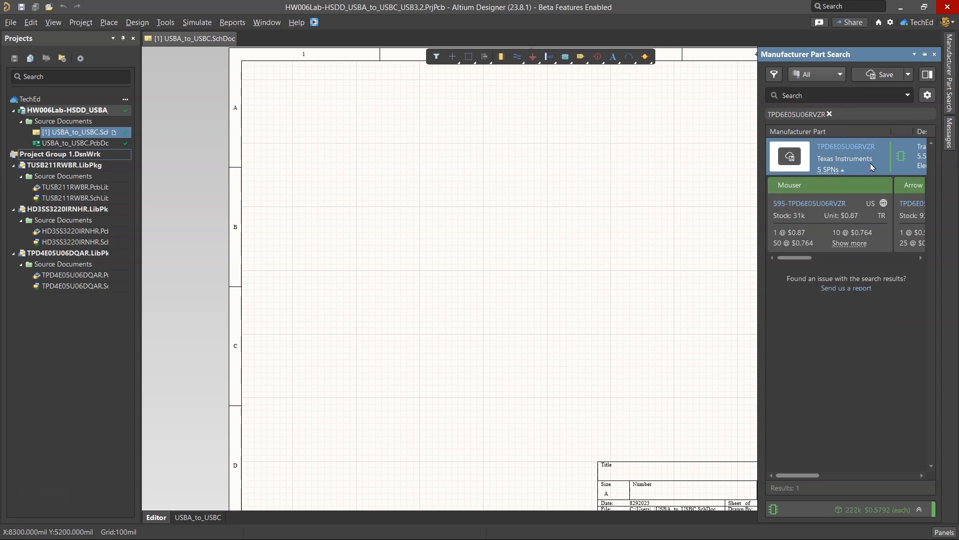
{"action": "right_click", "coordinate": [898, 158]}
{"action": "left_click", "coordinate": [783, 164]}
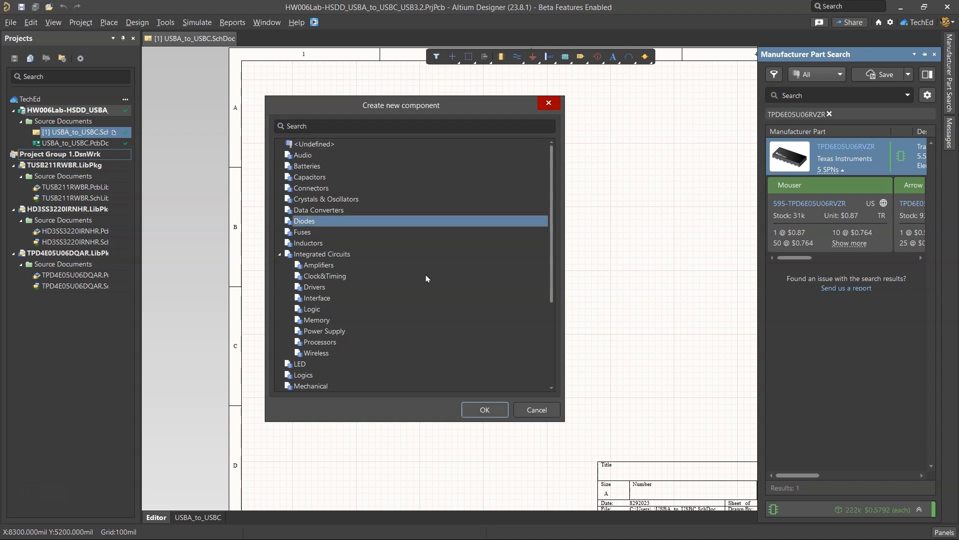
{"action": "scroll", "coordinate": [426, 274], "scroll_direction": "down", "scroll_amount": 4}
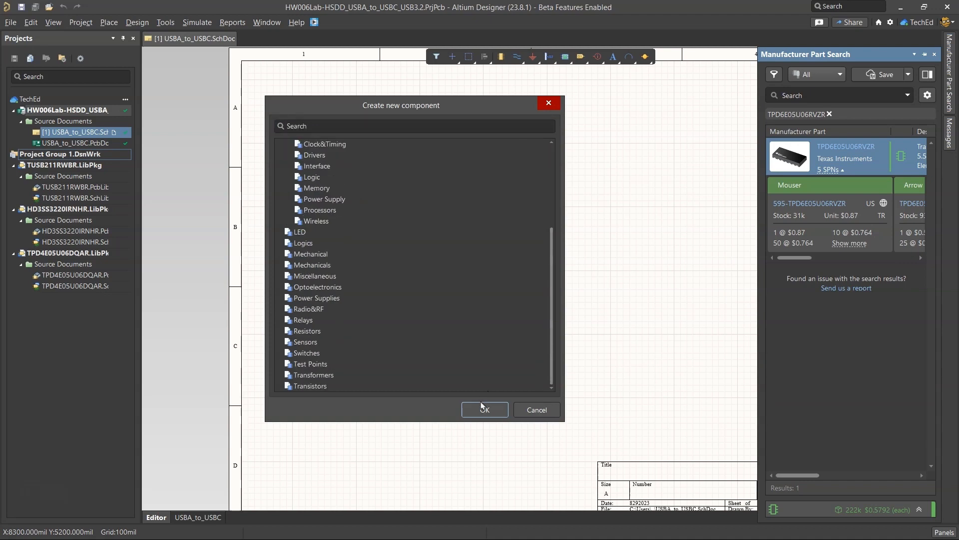
{"action": "left_click", "coordinate": [483, 407]}
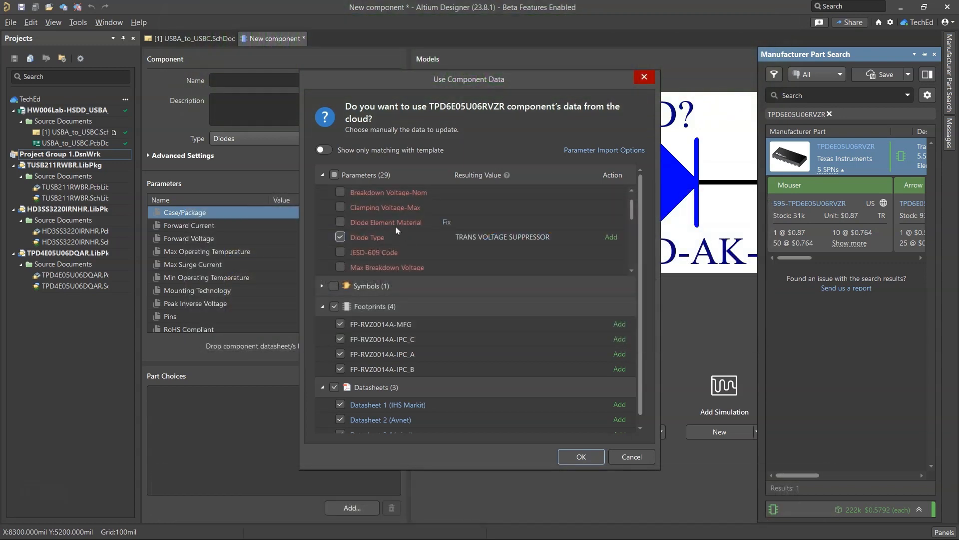
Step: Include Max Breakdown Voltage, Min Breakdown Voltage, Package Body Material and Package Shape in the component parameters to import
{"action": "scroll", "coordinate": [397, 230], "scroll_direction": "down", "scroll_amount": 2}
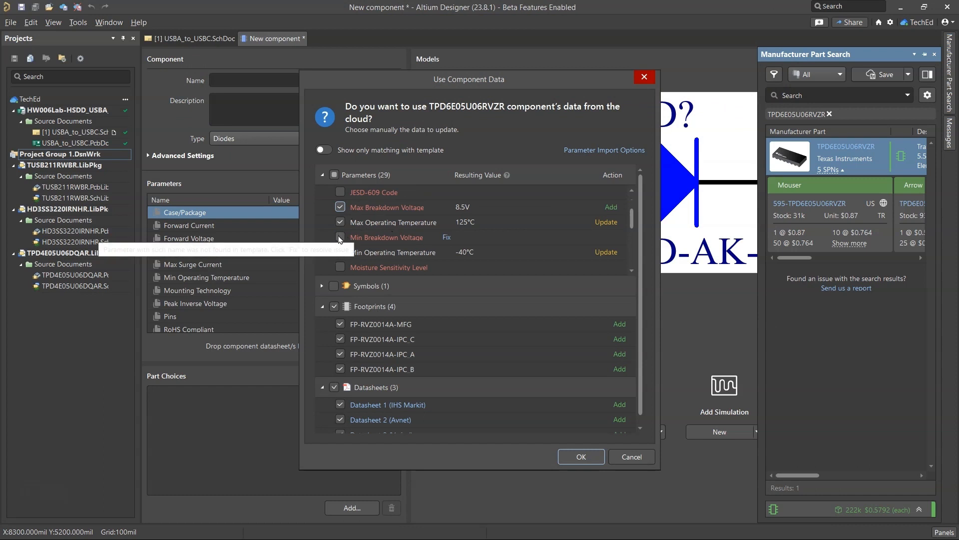
{"action": "scroll", "coordinate": [378, 244], "scroll_direction": "down", "scroll_amount": 2}
{"action": "scroll", "coordinate": [379, 244], "scroll_direction": "down", "scroll_amount": 1}
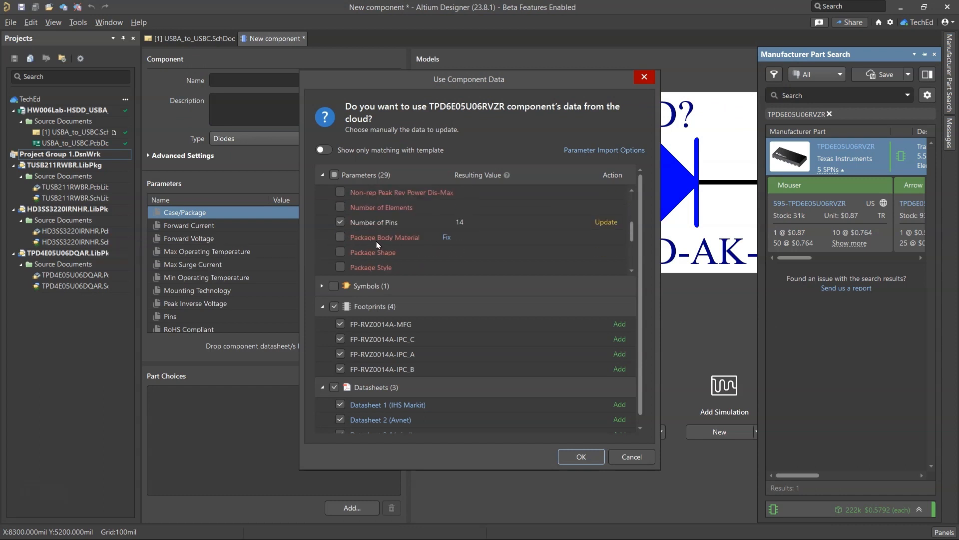
{"action": "left_click", "coordinate": [340, 237]}
{"action": "left_click", "coordinate": [340, 252]}
{"action": "scroll", "coordinate": [350, 247], "scroll_direction": "down", "scroll_amount": 3}
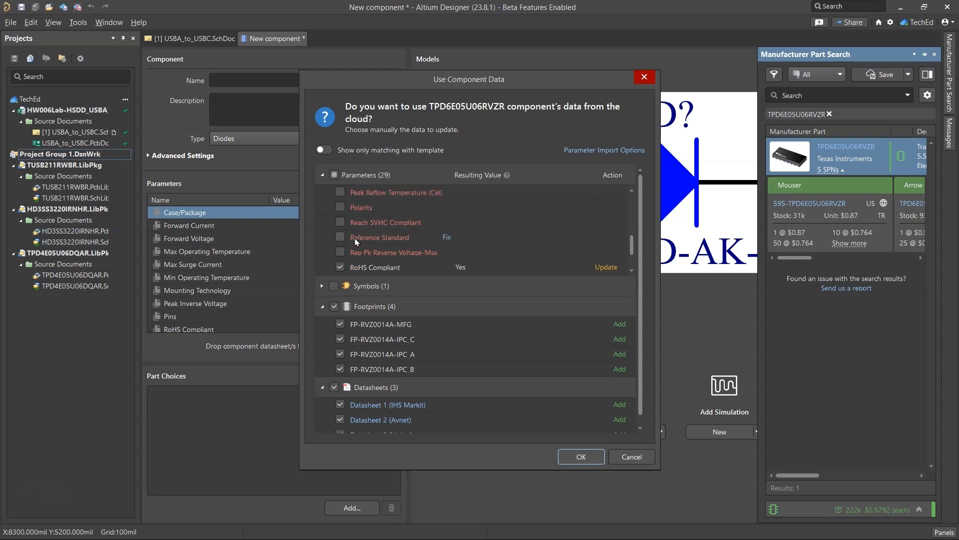
{"action": "scroll", "coordinate": [355, 242], "scroll_direction": "down", "scroll_amount": 3}
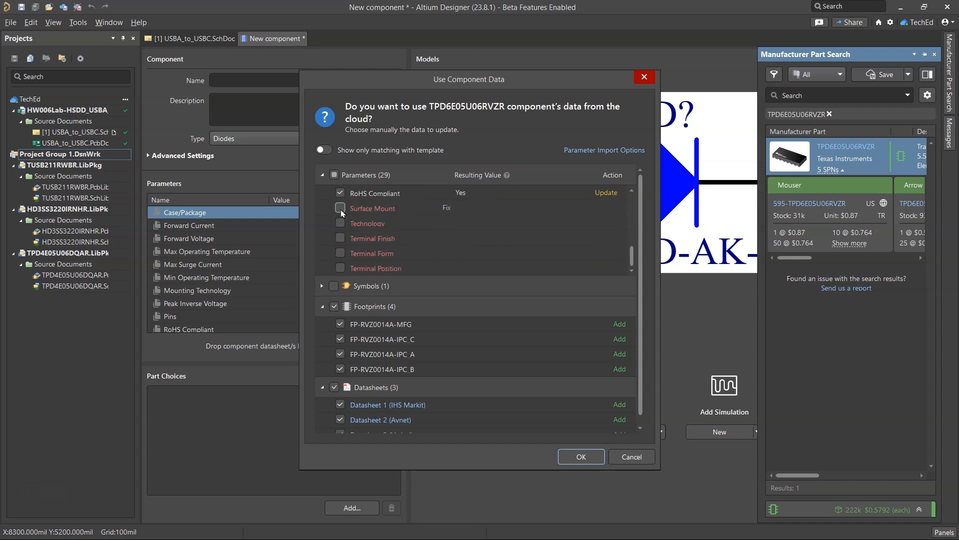
{"action": "left_click", "coordinate": [341, 210]}
{"action": "left_click", "coordinate": [341, 224]}
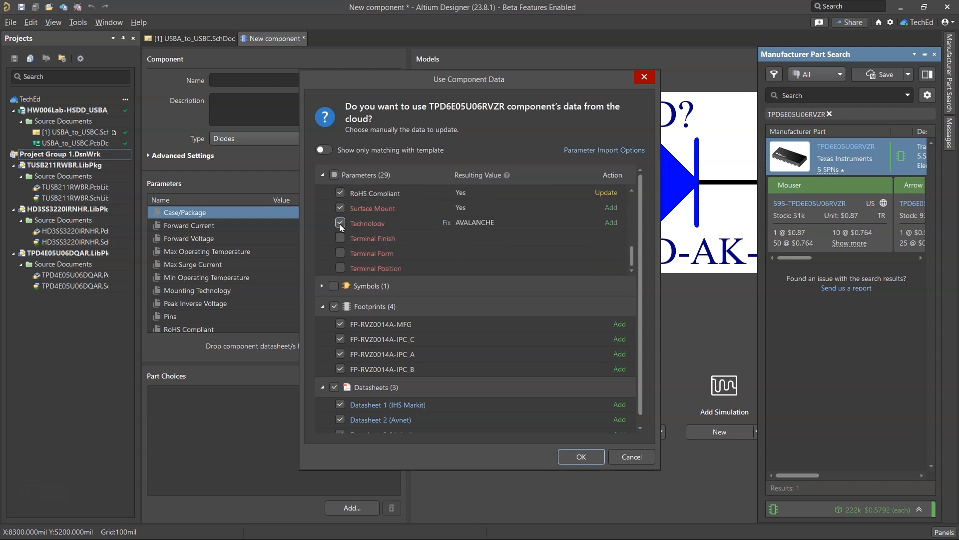
{"action": "left_click", "coordinate": [340, 225]}
{"action": "left_click", "coordinate": [340, 208]}
Step: Import the selected cloud parameters, the four RVZ0014A footprints and the three datasheets into the new component
{"action": "scroll", "coordinate": [376, 237], "scroll_direction": "down", "scroll_amount": 2}
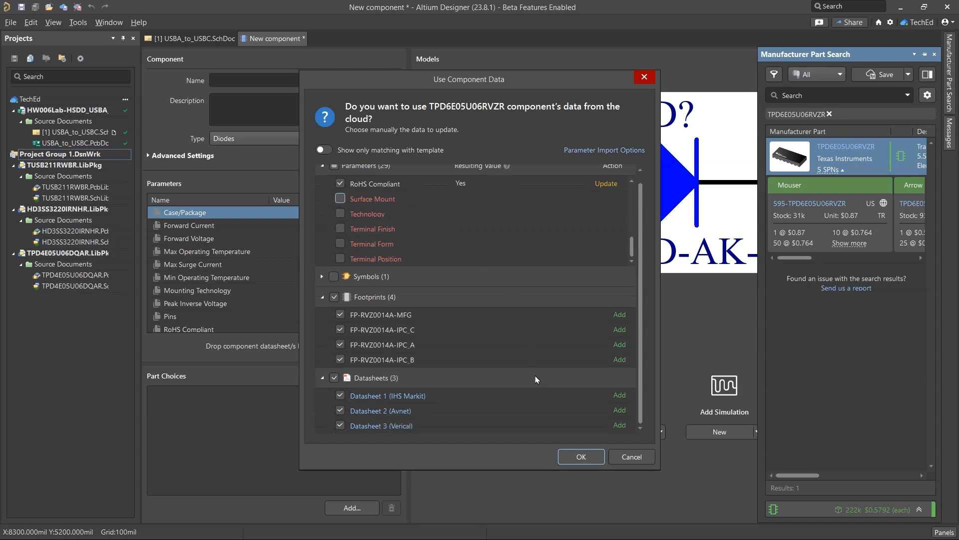
{"action": "left_click", "coordinate": [590, 457]}
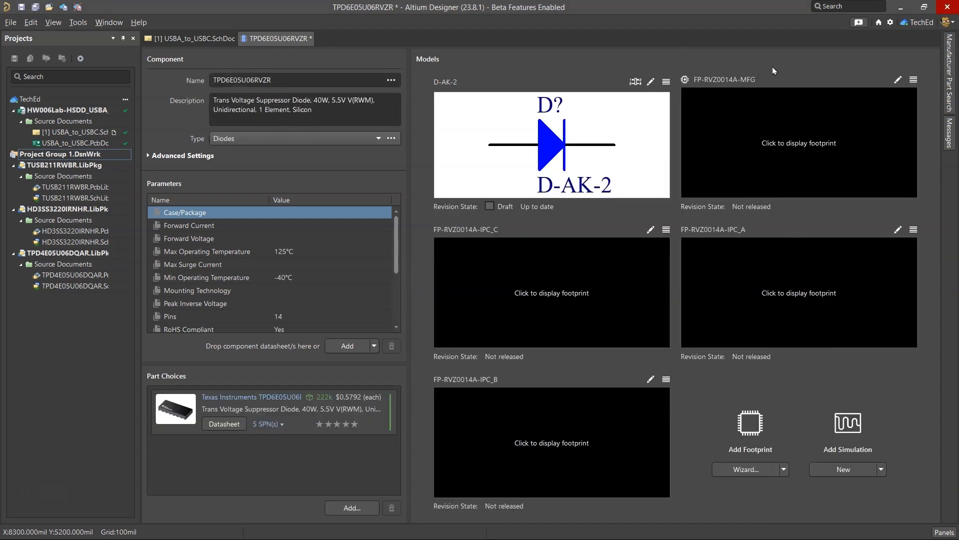
Step: Display the previews of the MFG, IPC_C, IPC_A and IPC_B footprints of the component
{"action": "left_click", "coordinate": [795, 94]}
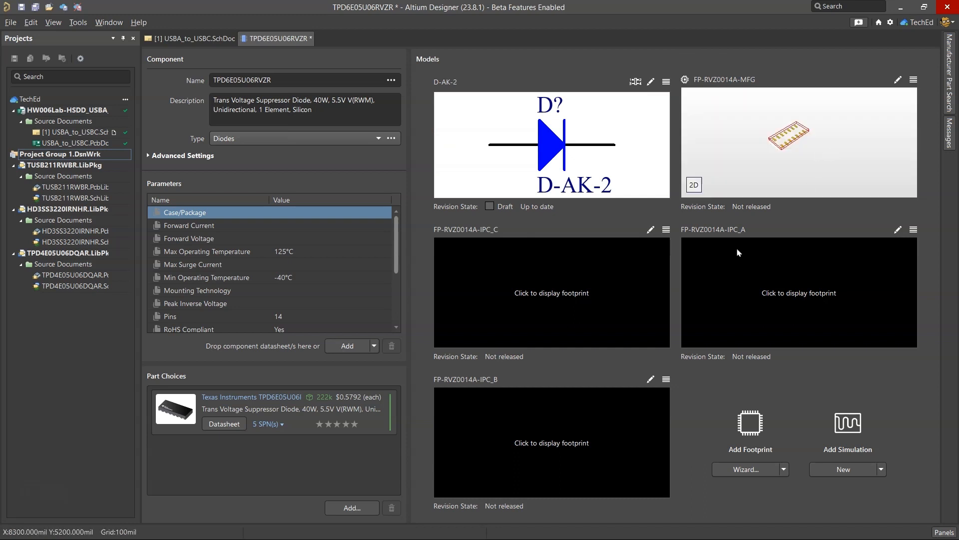
{"action": "left_click", "coordinate": [553, 301]}
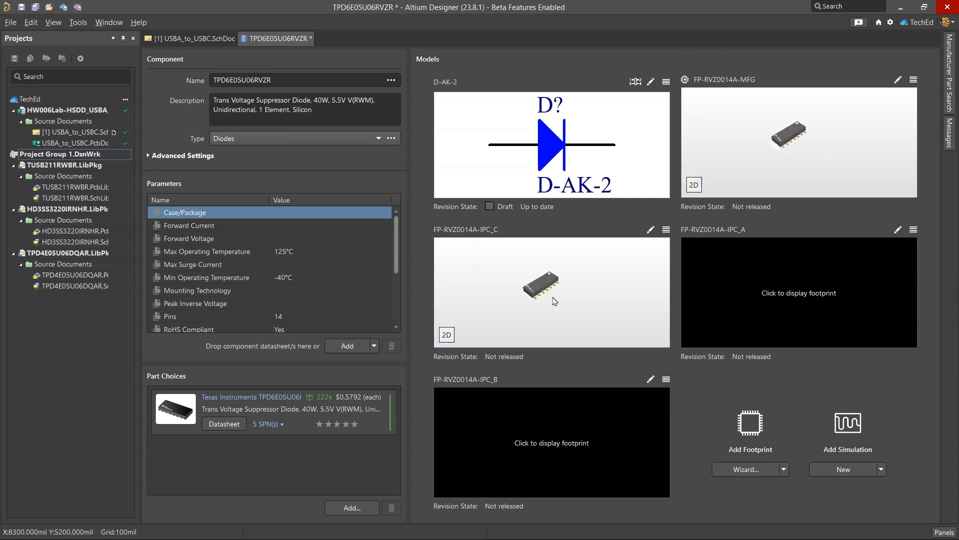
{"action": "left_click", "coordinate": [827, 301]}
{"action": "left_click", "coordinate": [634, 395]}
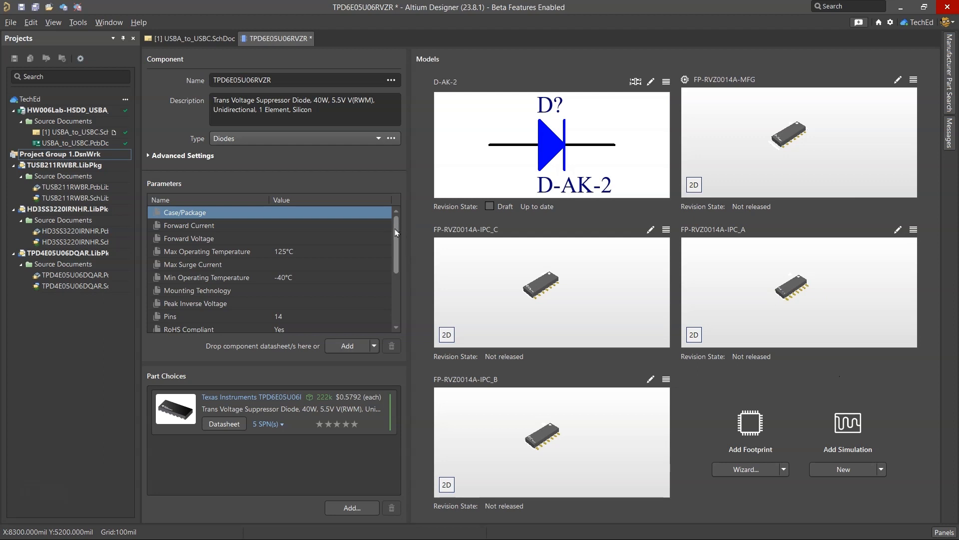
Step: Review the component's imported parameters and datasheets, and check which kinds of entries can be added
{"action": "left_click_drag", "start_coordinate": [397, 233], "coordinate": [419, 331]}
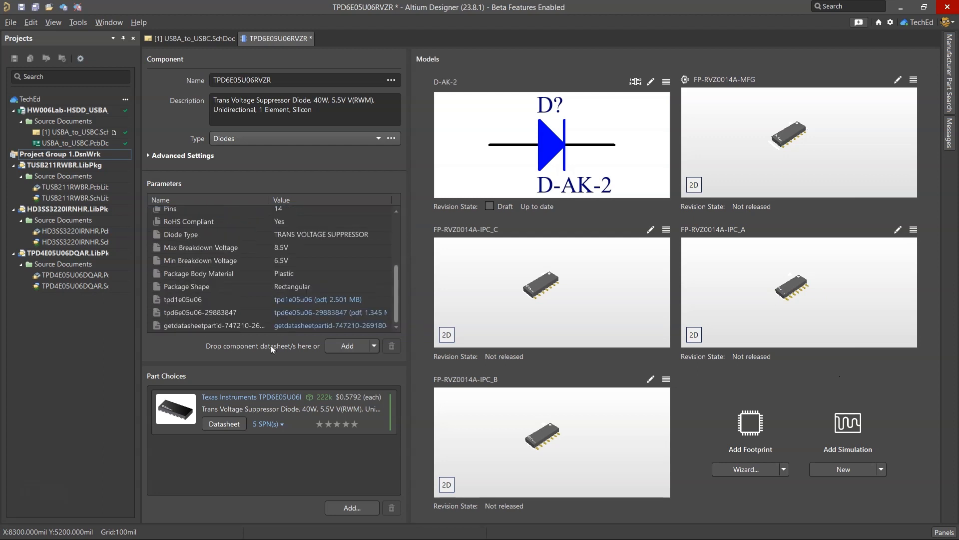
{"action": "left_click", "coordinate": [374, 345]}
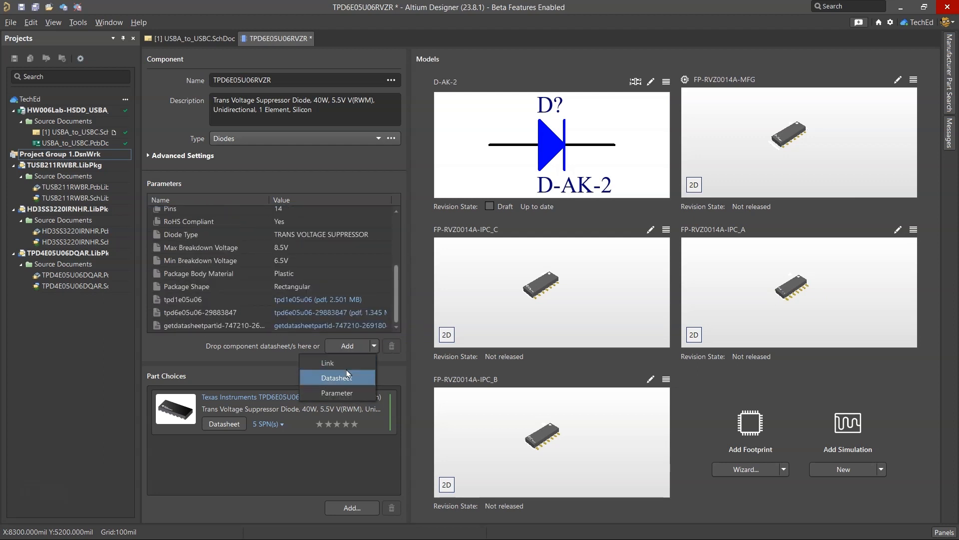
{"action": "left_click", "coordinate": [253, 363]}
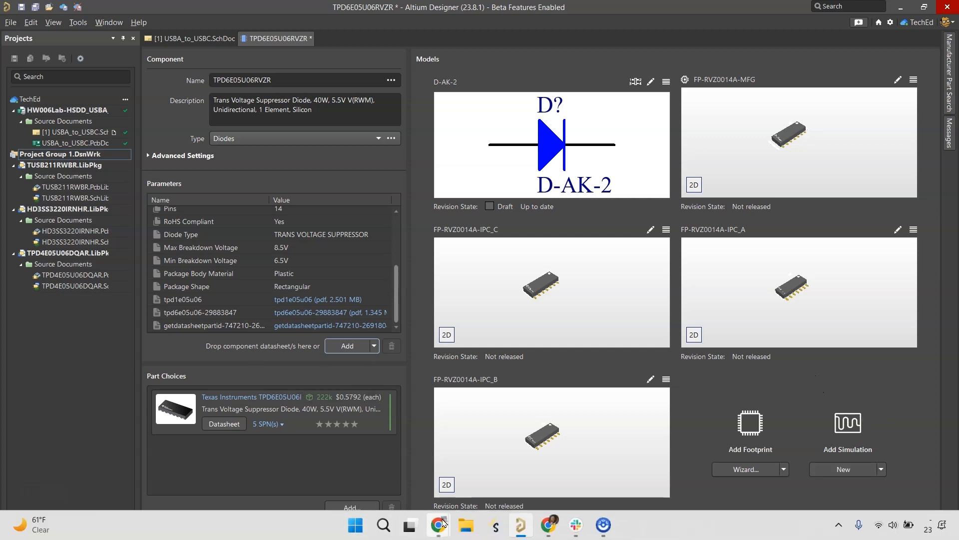
Step: Switch back to the TI product page in Chrome and show the part's design tools and simulation resources
{"action": "mouse_move", "coordinate": [438, 525]}
{"action": "left_click", "coordinate": [468, 469]}
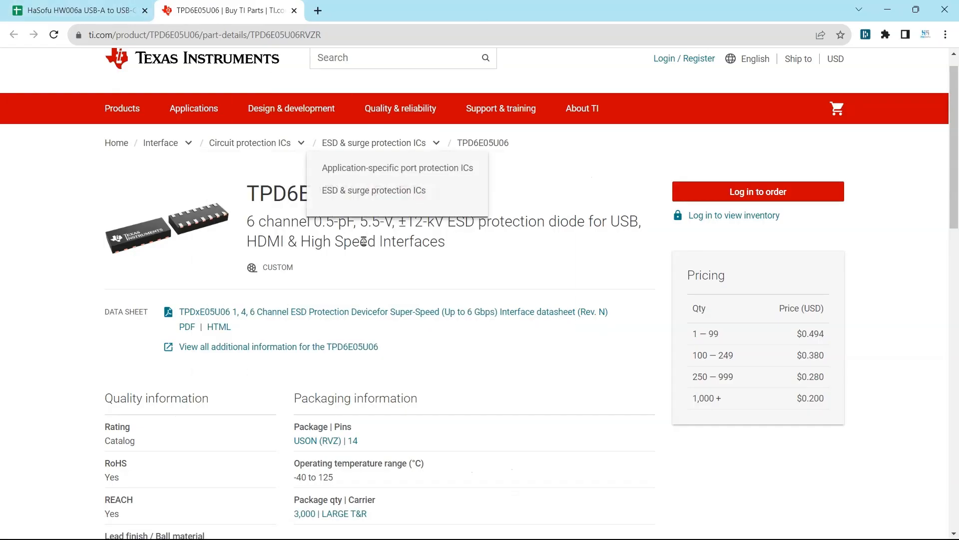
{"action": "scroll", "coordinate": [417, 362], "scroll_direction": "down", "scroll_amount": 13}
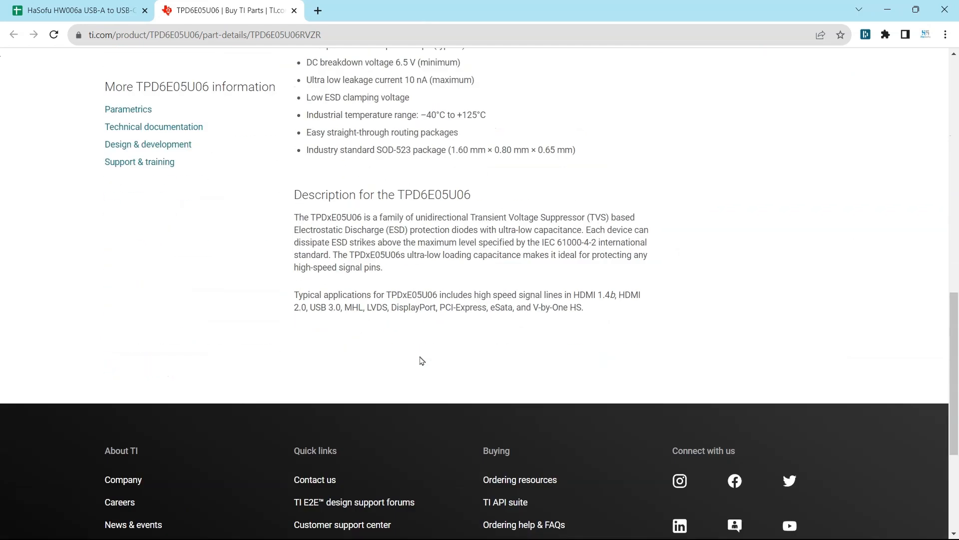
{"action": "scroll", "coordinate": [157, 322], "scroll_direction": "up", "scroll_amount": 4}
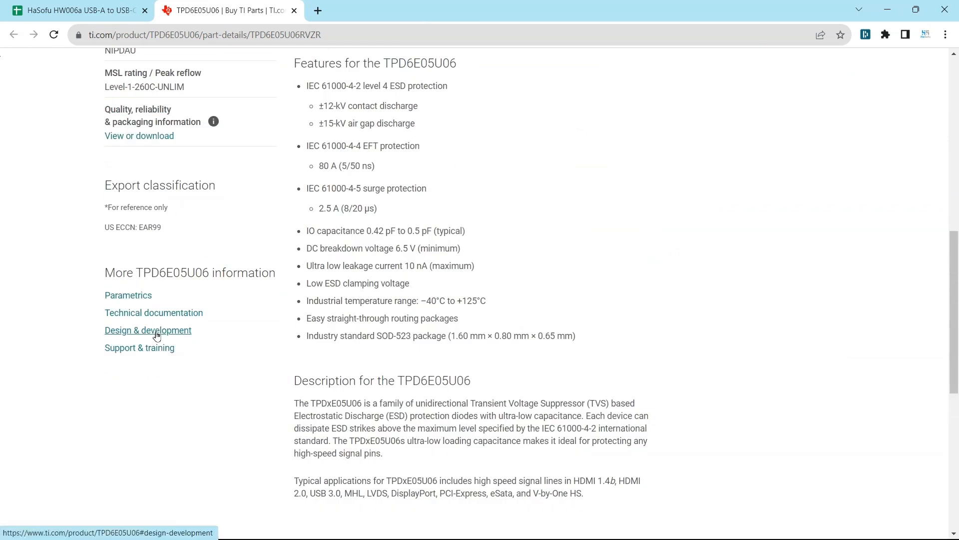
{"action": "left_click", "coordinate": [157, 336]}
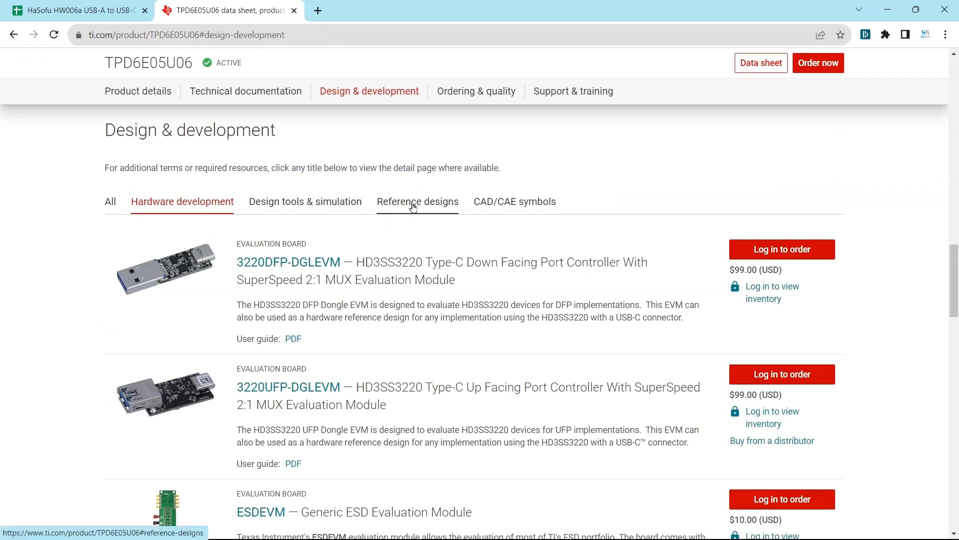
{"action": "left_click", "coordinate": [274, 204]}
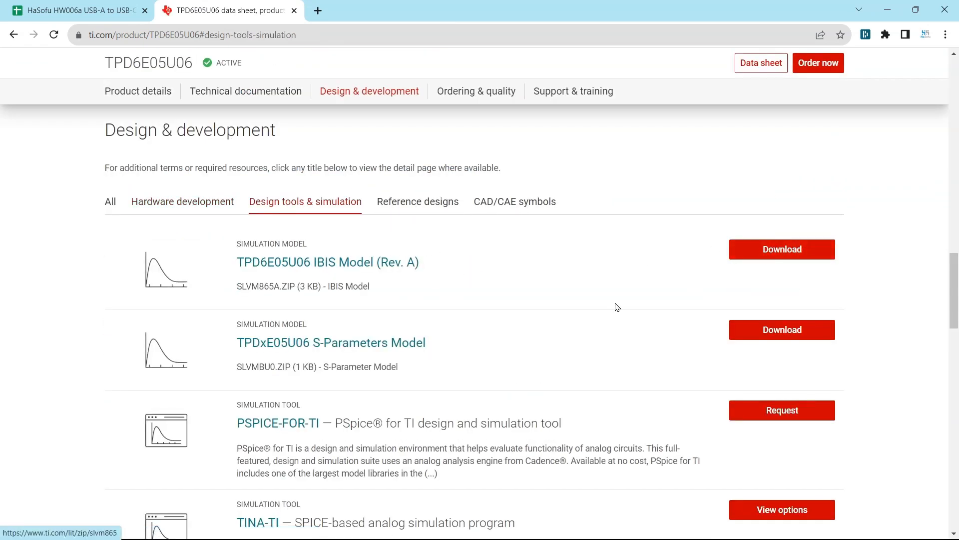
Step: Download the TPD6E05U06 IBIS Model (Rev. A) archive
{"action": "scroll", "coordinate": [407, 283], "scroll_direction": "down", "scroll_amount": 2}
{"action": "scroll", "coordinate": [406, 340], "scroll_direction": "up", "scroll_amount": 2}
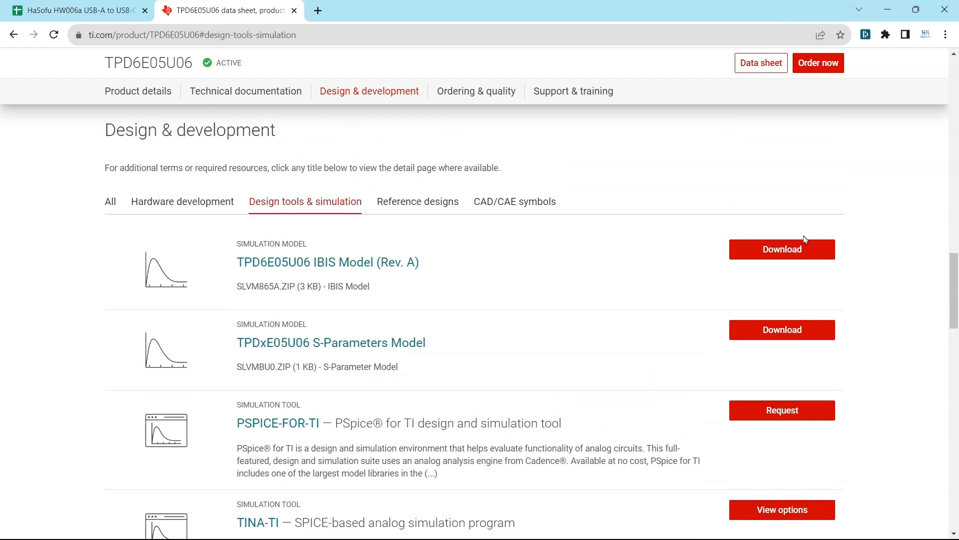
{"action": "left_click", "coordinate": [777, 250]}
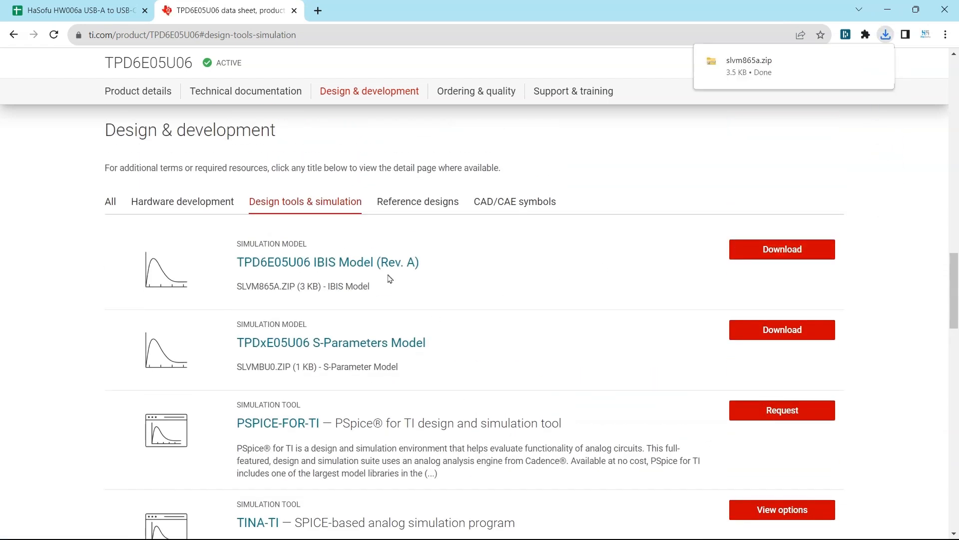
Step: Download the TPDxE05U06 S-Parameters Model archive and show slvmbu0.zip in the Downloads folder
{"action": "left_click", "coordinate": [791, 328]}
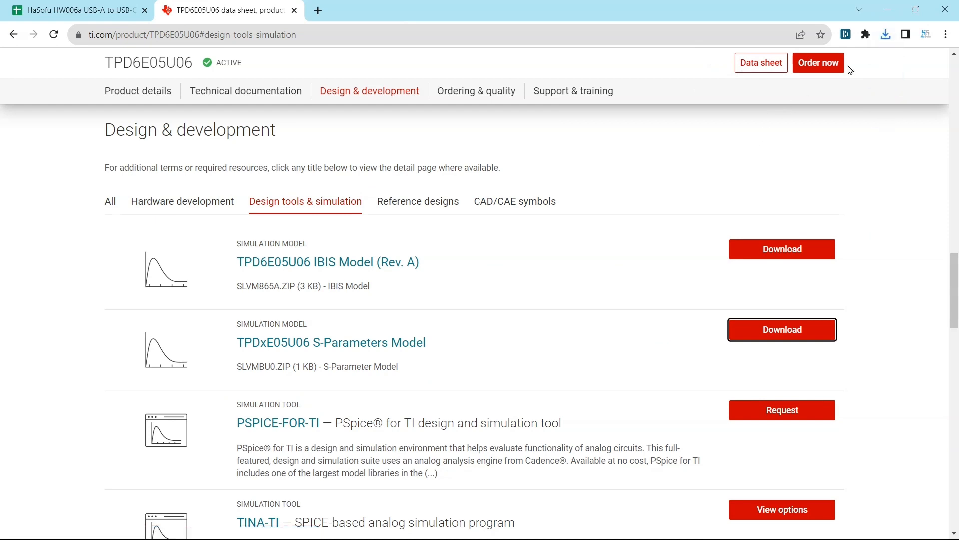
{"action": "left_click", "coordinate": [888, 35]}
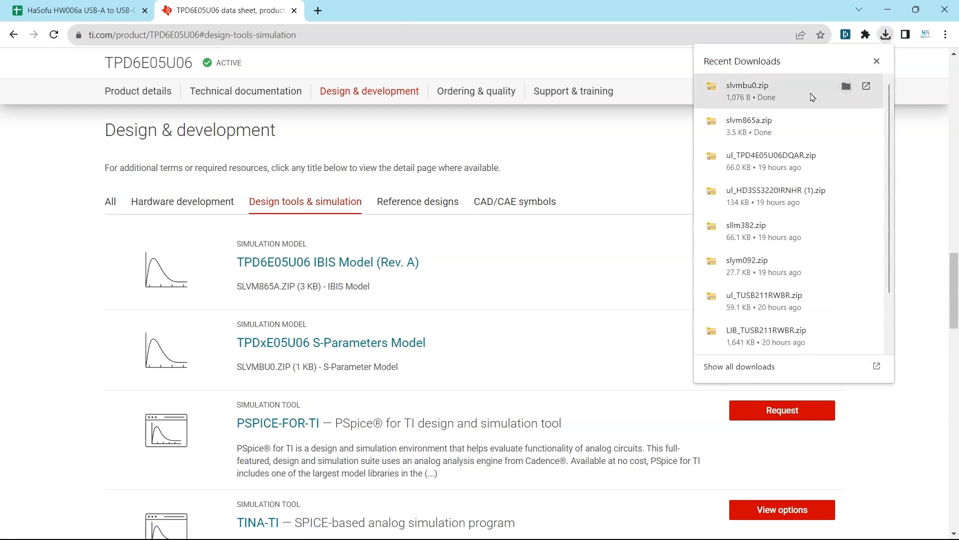
{"action": "left_click", "coordinate": [846, 87]}
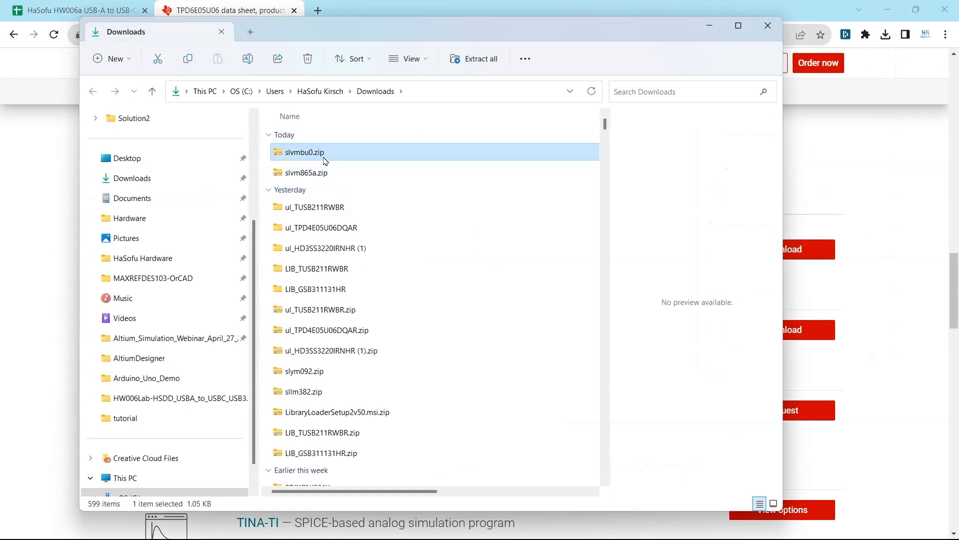
Step: Rename slvmbu0.zip as TPD6E05U06RVZR_slvmbu0.zip
{"action": "right_click", "coordinate": [367, 156]}
{"action": "left_click", "coordinate": [388, 482]}
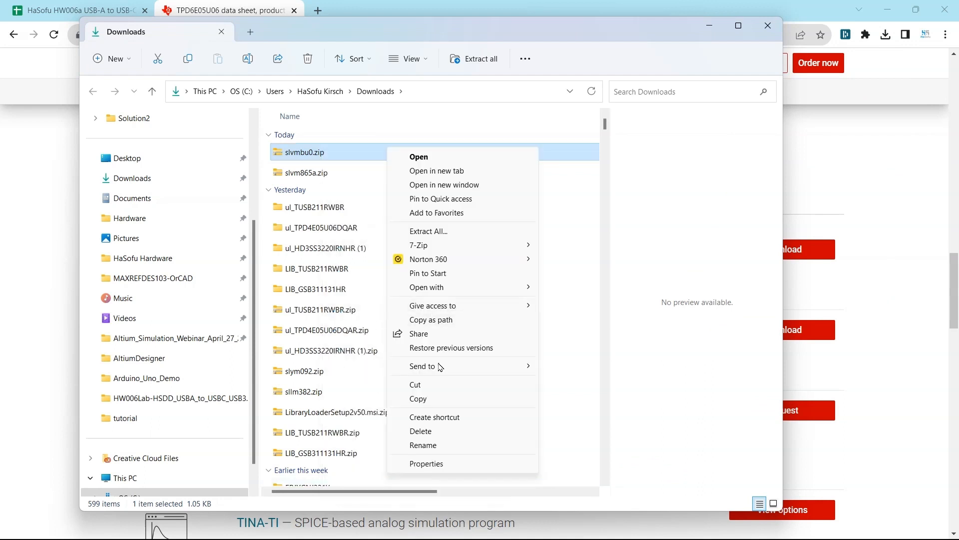
{"action": "left_click", "coordinate": [423, 444]}
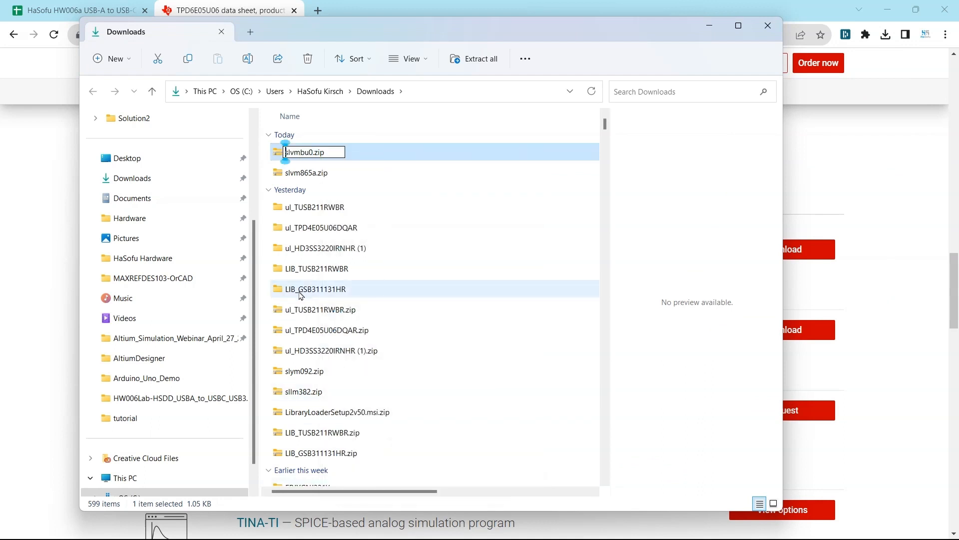
{"action": "type", "text": "TPD6E05U06RVZR"}
{"action": "type", "text": "_"}
{"action": "key", "text": "Return"}
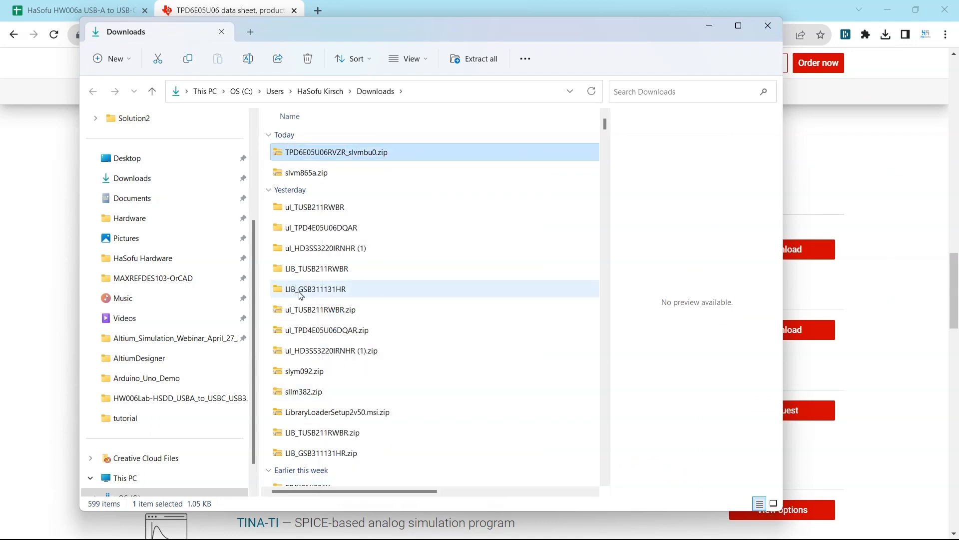
Step: Rename slvm865a.zip as TPD6E05U06RVZR_slvm865a.zip
{"action": "left_click", "coordinate": [301, 179]}
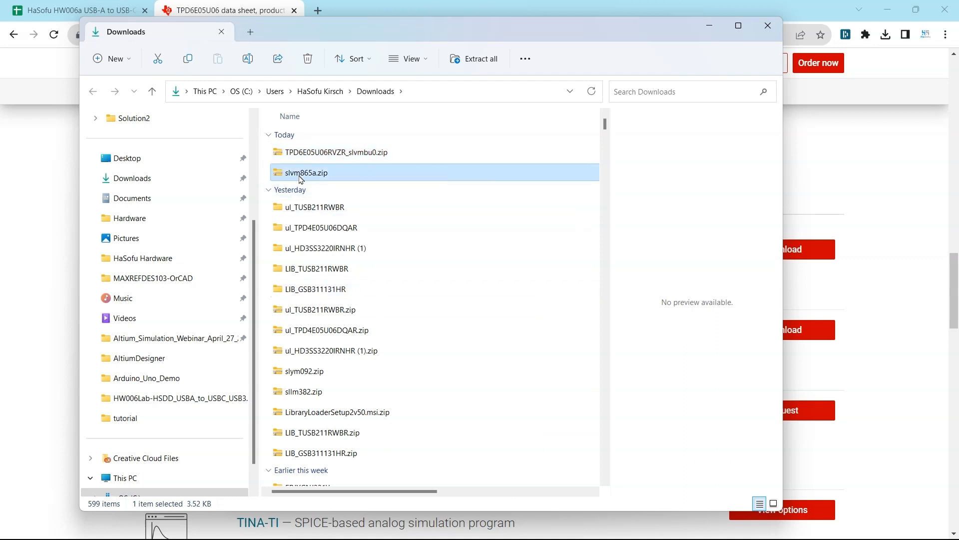
{"action": "left_click", "coordinate": [302, 175]}
{"action": "key", "text": "Home"}
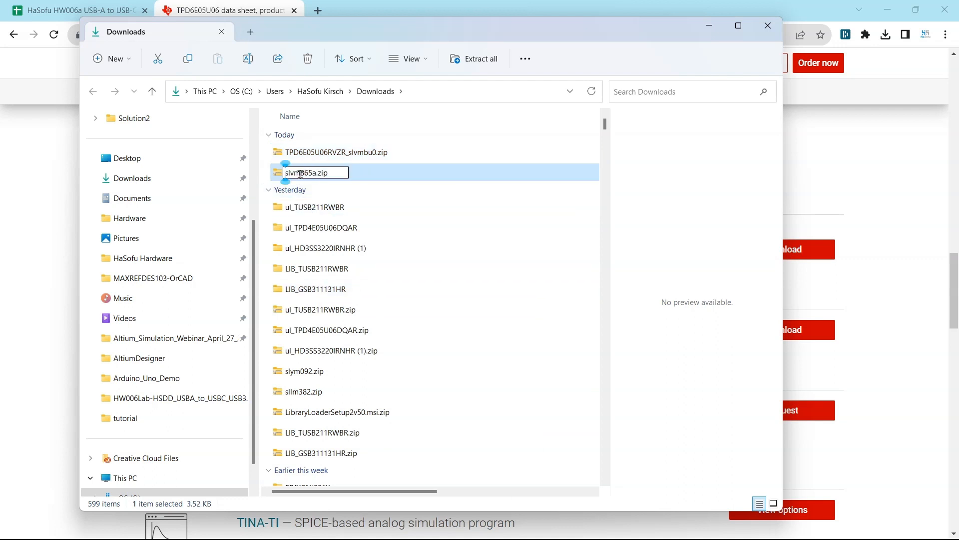
{"action": "type", "text": "TPD6E05U06RVZR"}
{"action": "type", "text": "_"}
{"action": "key", "text": "Return"}
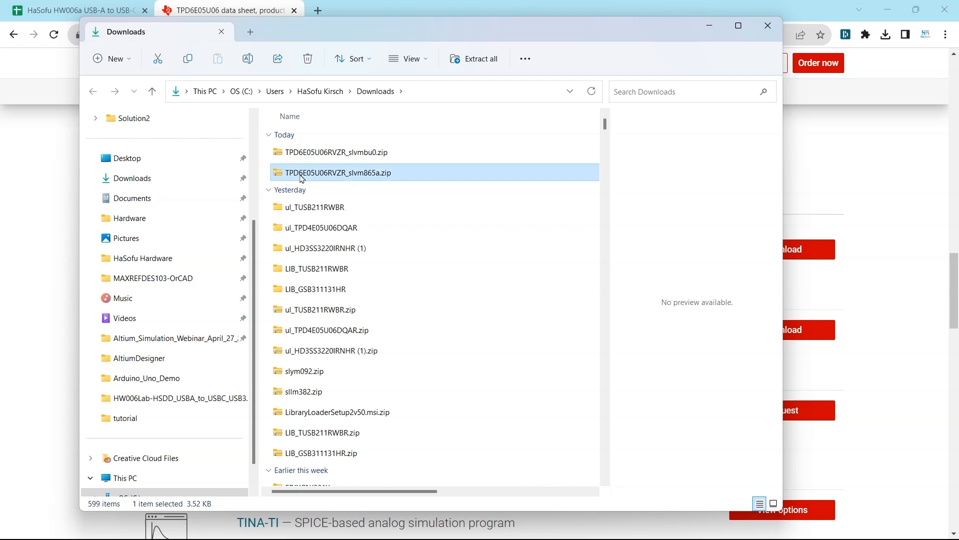
Step: Extract TPD6E05U06RVZR_slvmbu0.zip into its own folder in Downloads and return to the Downloads window
{"action": "right_click", "coordinate": [333, 152]}
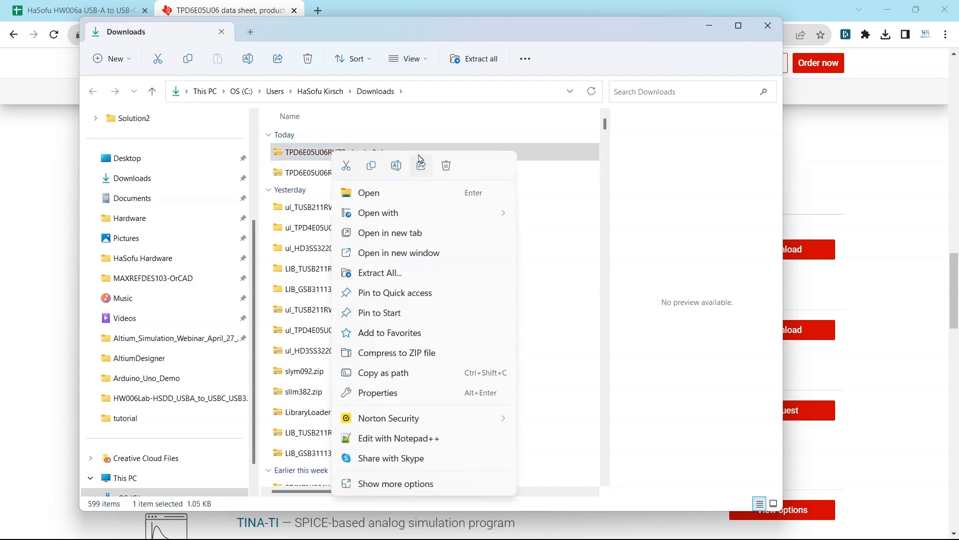
{"action": "left_click", "coordinate": [458, 273]}
{"action": "key", "text": "Return"}
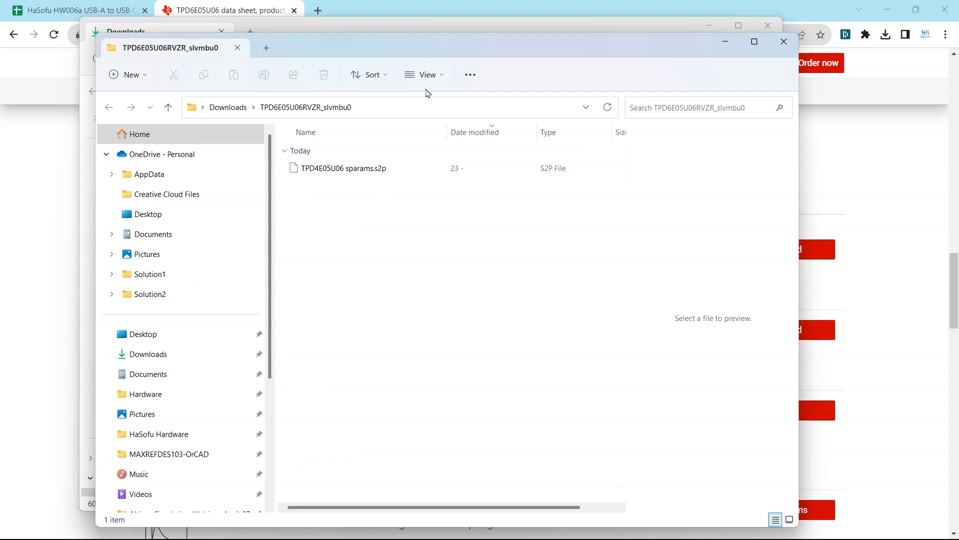
{"action": "left_click_drag", "start_coordinate": [458, 47], "coordinate": [466, 218]}
{"action": "left_click", "coordinate": [416, 90]}
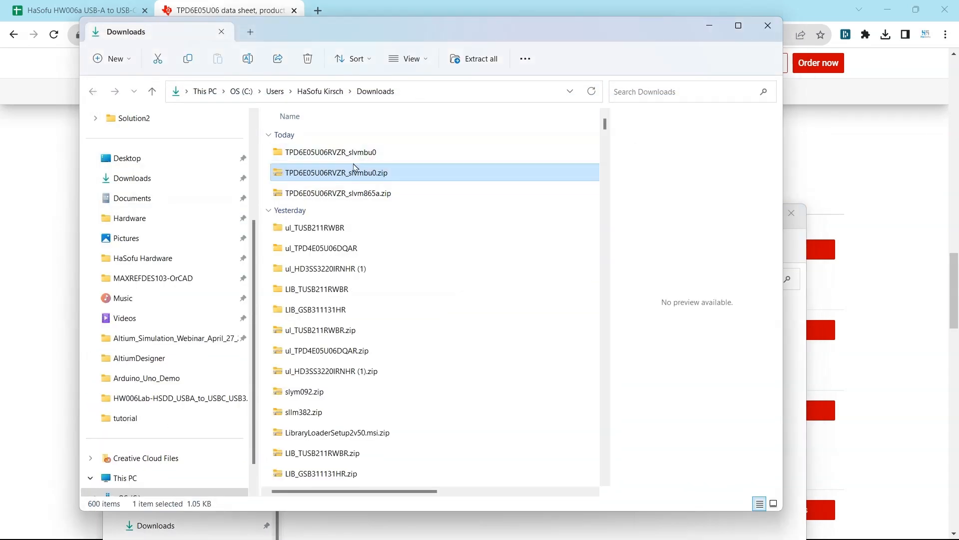
Step: Extract TPD6E05U06RVZR_slvm865a.zip into its own folder in Downloads and open the TPD6E05U06_IBIS folder inside it
{"action": "left_click", "coordinate": [345, 193]}
{"action": "right_click", "coordinate": [350, 193]}
{"action": "left_click", "coordinate": [440, 274]}
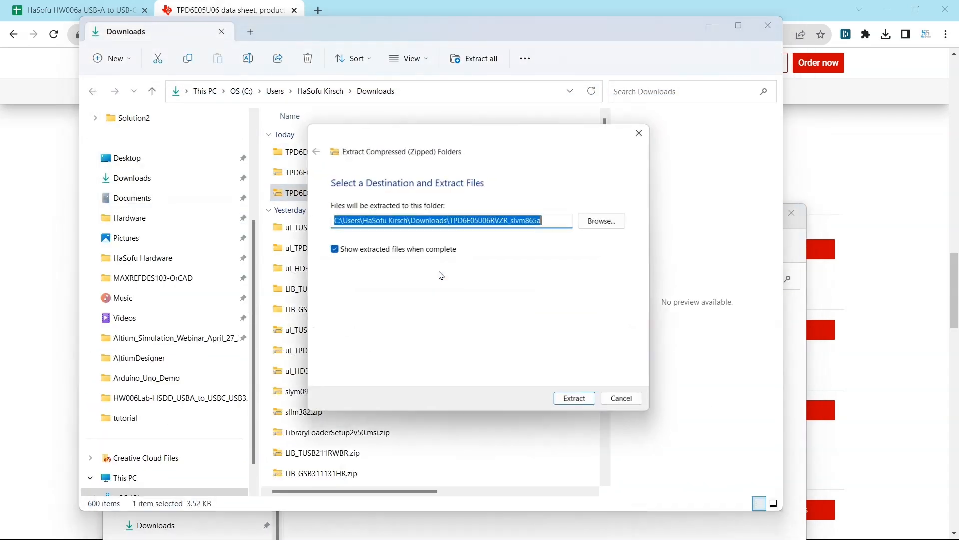
{"action": "left_click", "coordinate": [573, 400]}
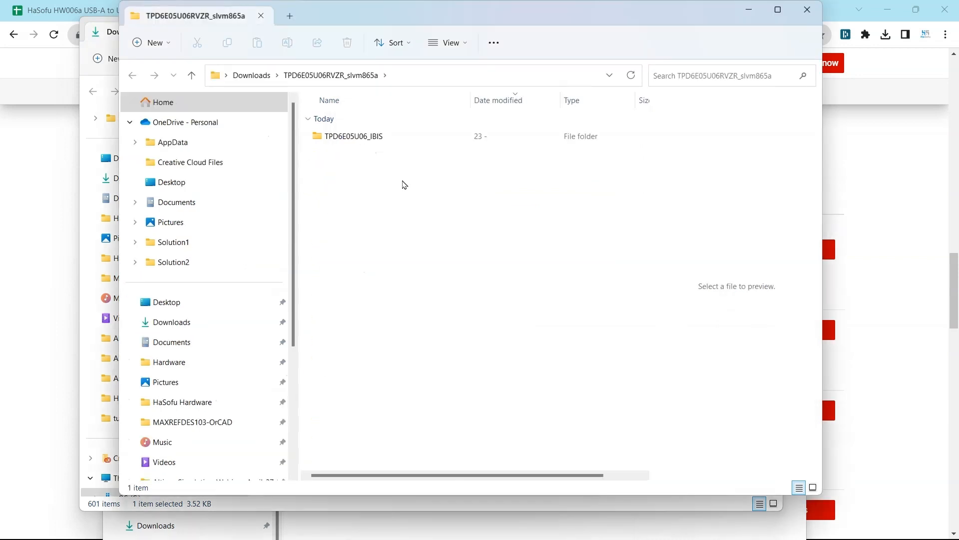
{"action": "double_click", "coordinate": [371, 143]}
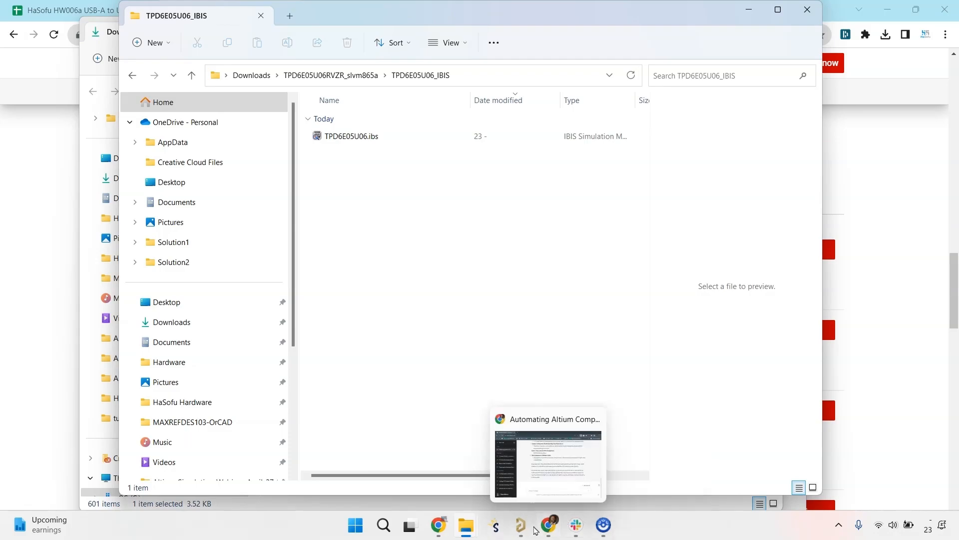
Step: Switch to Altium Designer and browse the existing simulation models in the server's Components > Models > Simulations folder without adding one
{"action": "left_click", "coordinate": [520, 525]}
{"action": "left_click", "coordinate": [882, 469]}
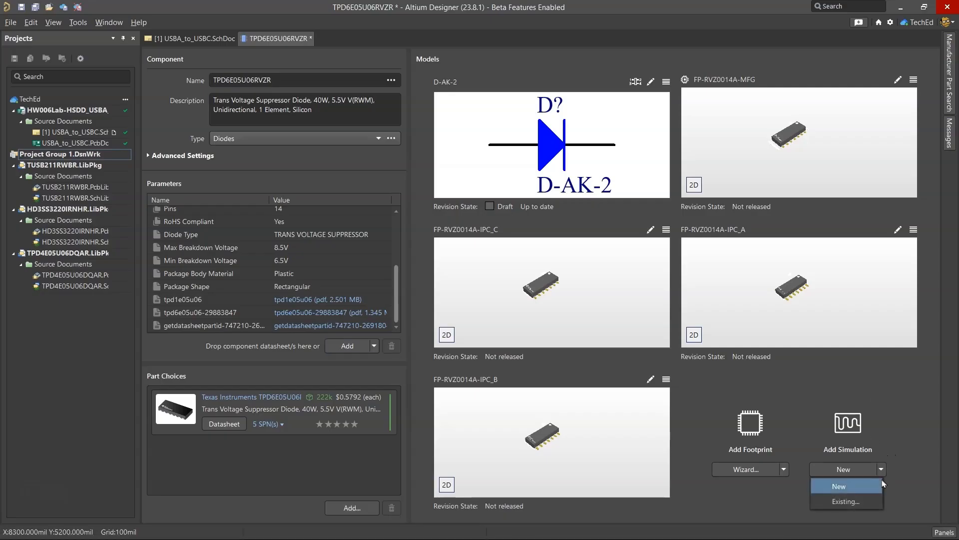
{"action": "left_click", "coordinate": [870, 501]}
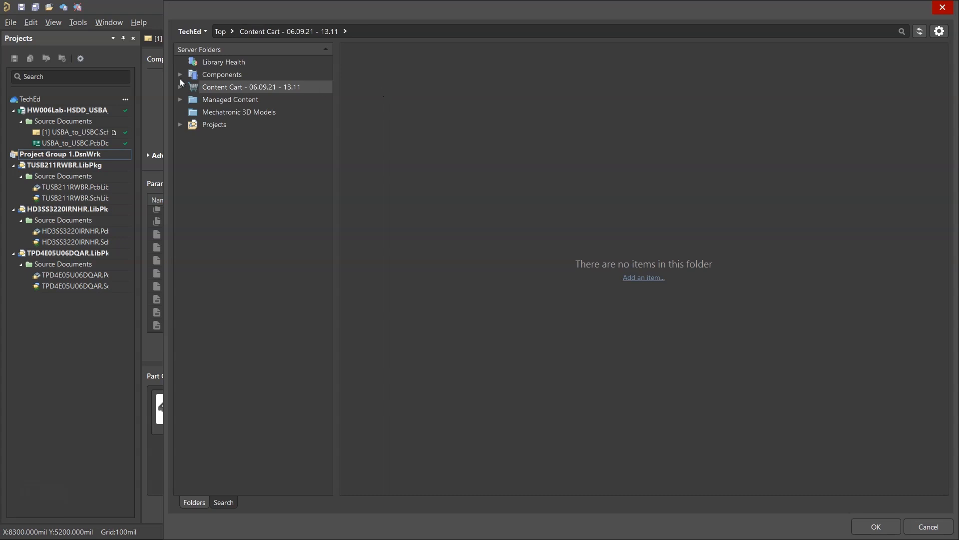
{"action": "left_click", "coordinate": [182, 76]}
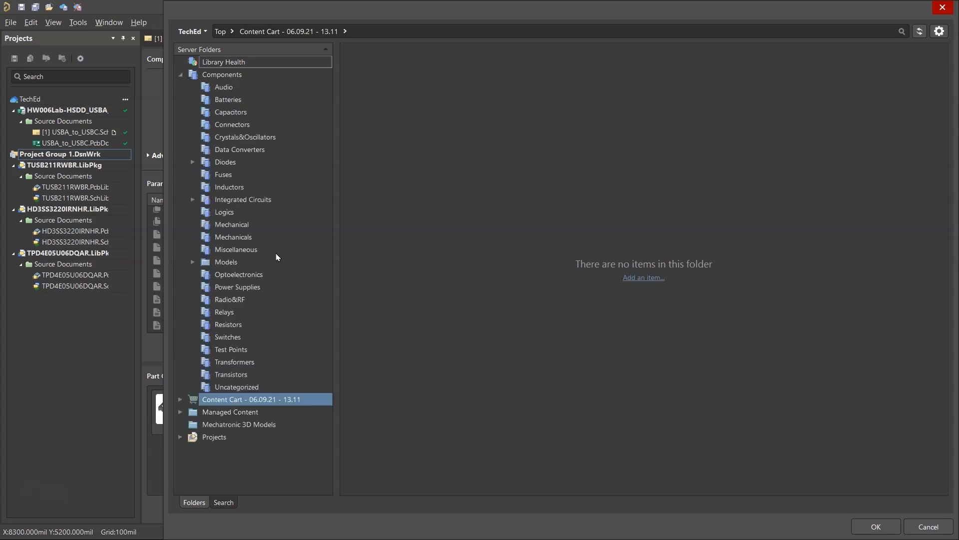
{"action": "left_click", "coordinate": [226, 262]}
{"action": "left_click", "coordinate": [244, 286]}
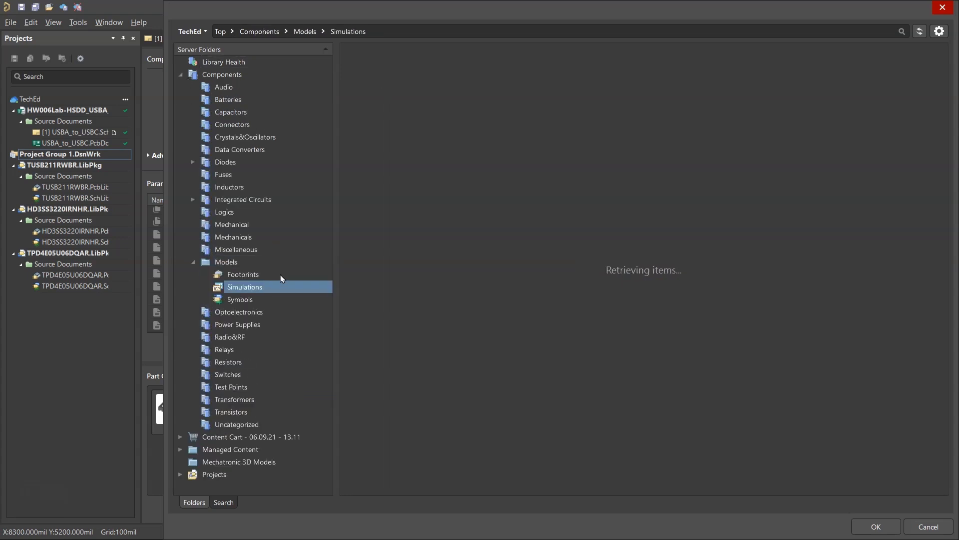
{"action": "left_click", "coordinate": [505, 237]}
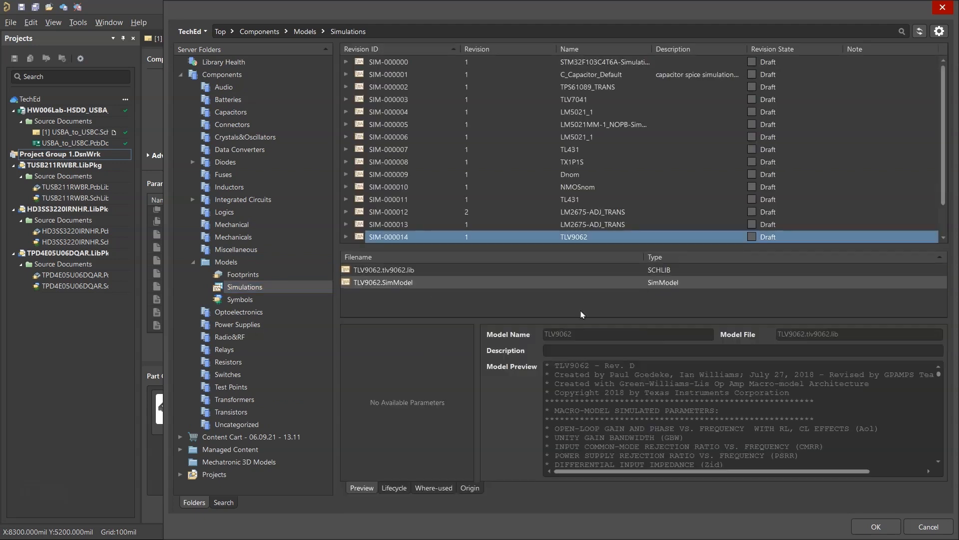
{"action": "scroll", "coordinate": [497, 155], "scroll_direction": "down", "scroll_amount": 1}
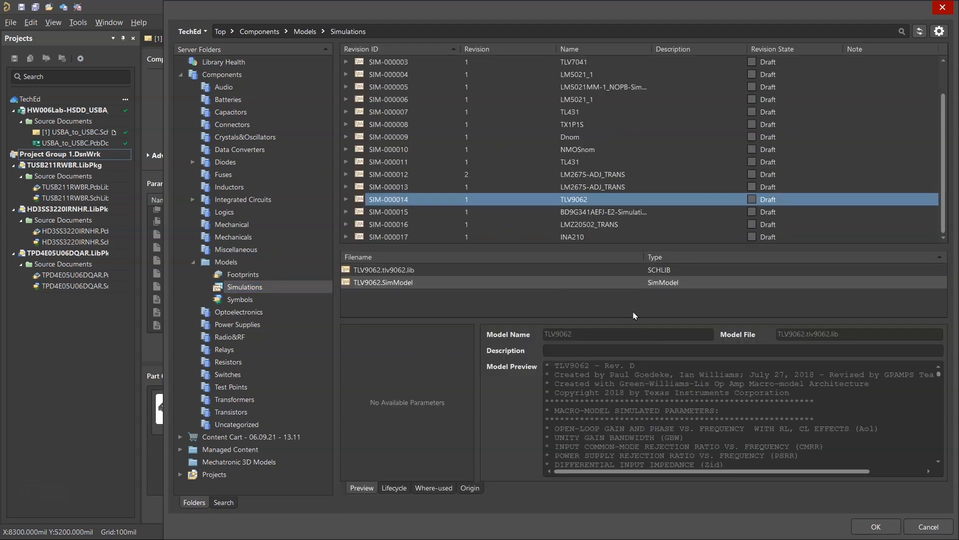
{"action": "left_click", "coordinate": [930, 526]}
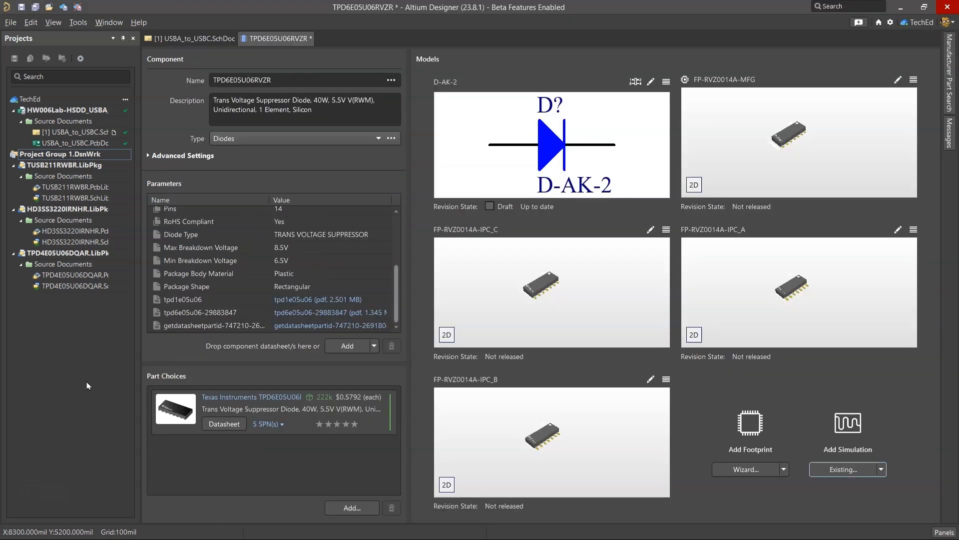
{"action": "left_click", "coordinate": [86, 383]}
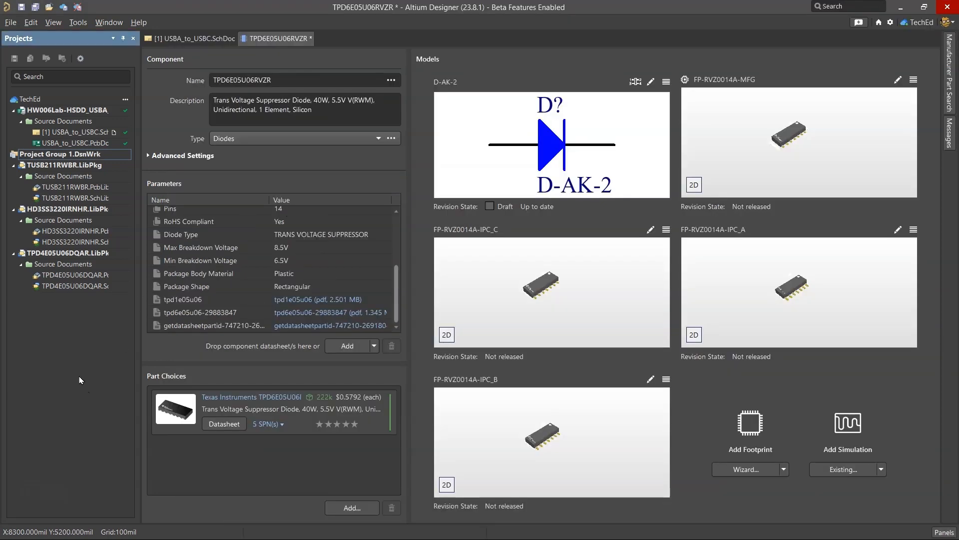
{"action": "left_click", "coordinate": [814, 410]}
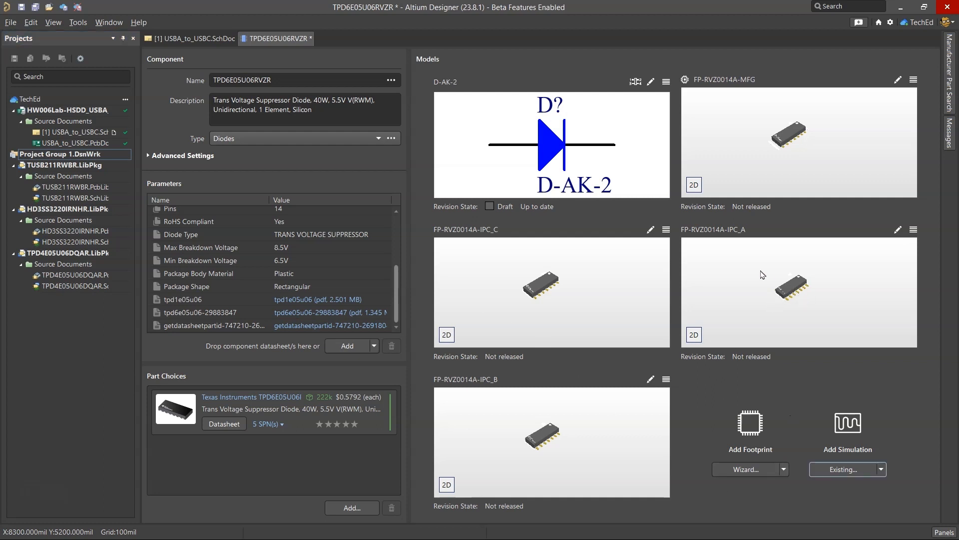
Step: Check which options are available for the FP-RVZ0014A-MFG and FP-RVZ0014A-IPC_C footprints, leaving the default footprint as it is
{"action": "left_click", "coordinate": [912, 82]}
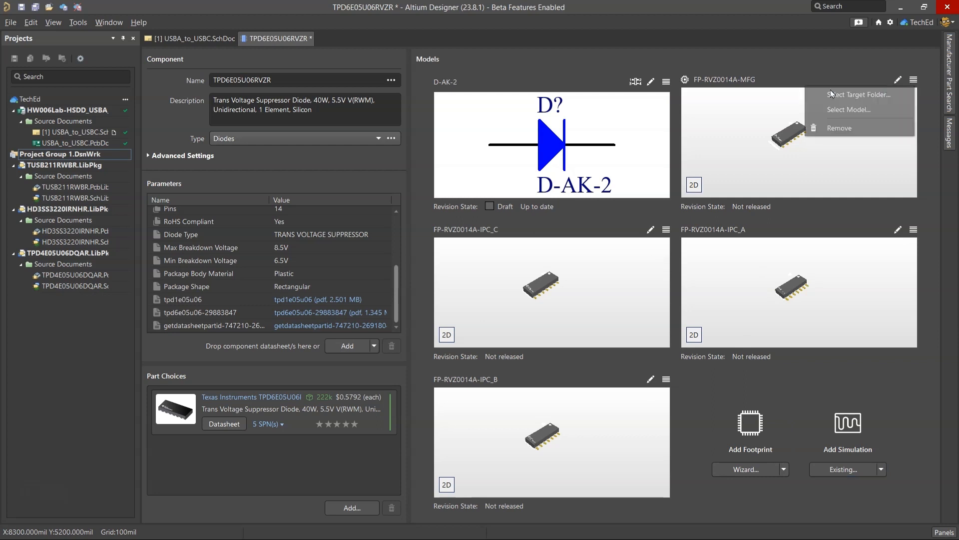
{"action": "left_click", "coordinate": [876, 66]}
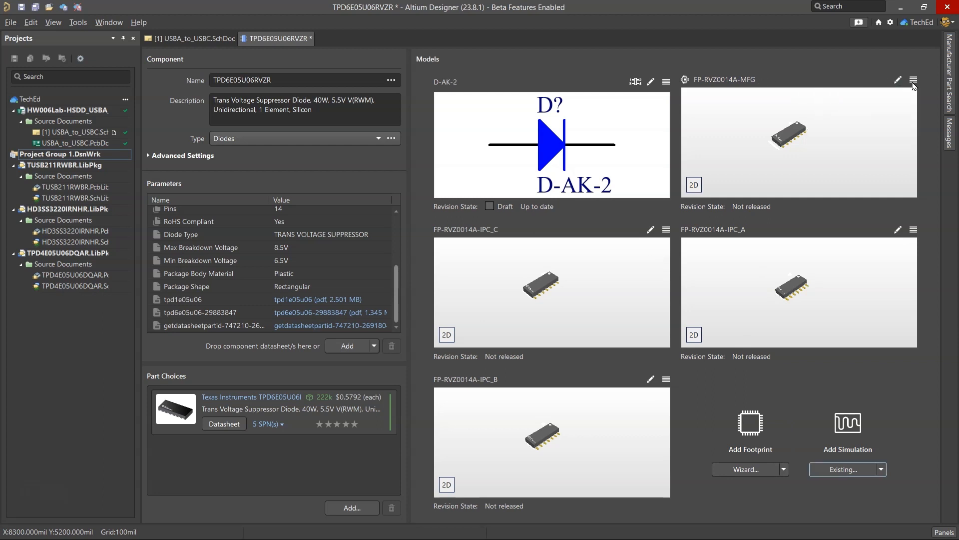
{"action": "left_click", "coordinate": [912, 82]}
{"action": "left_click", "coordinate": [776, 67]}
{"action": "left_click", "coordinate": [666, 230]}
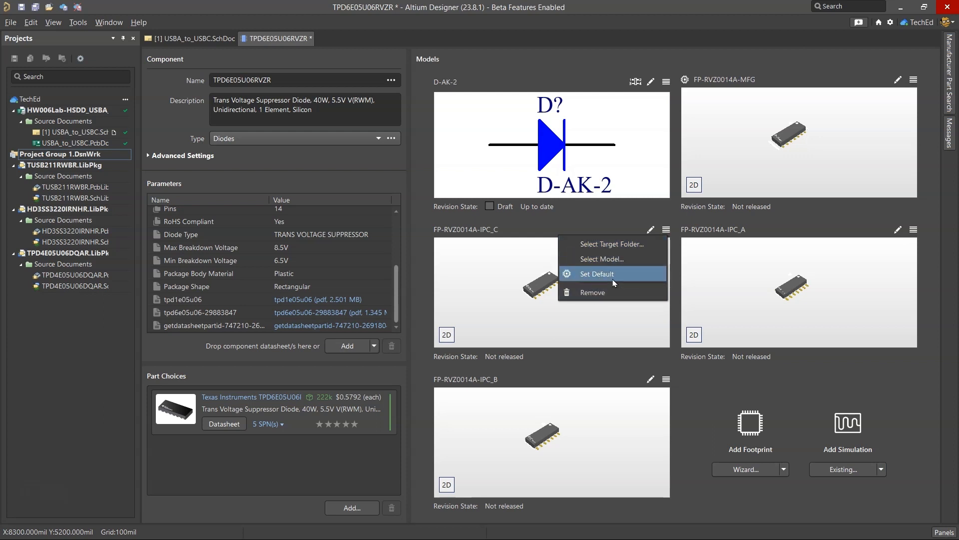
{"action": "left_click", "coordinate": [855, 86]}
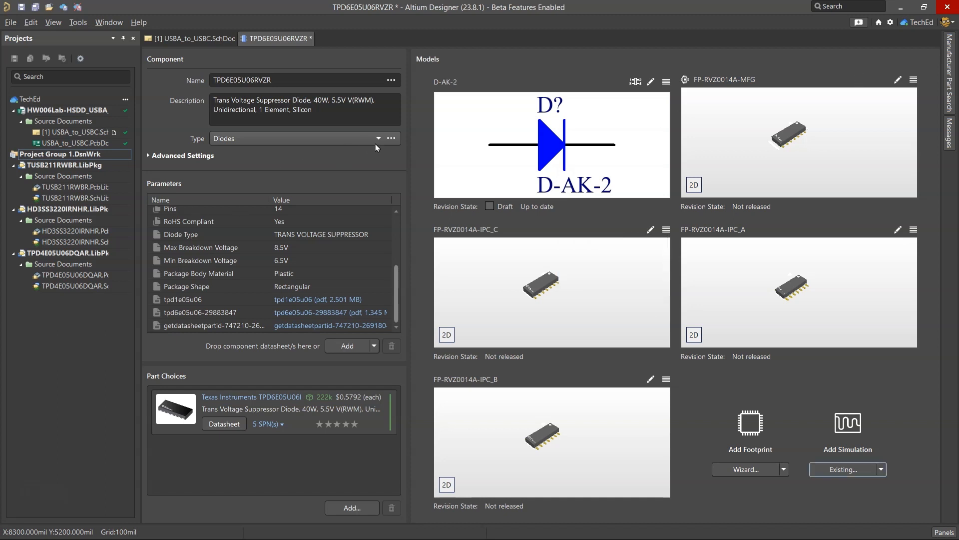
Step: Review the component's parameters and the supplier part numbers of the Texas Instruments part choice, and open its manufacturer product page
{"action": "left_click_drag", "start_coordinate": [391, 280], "coordinate": [401, 225]}
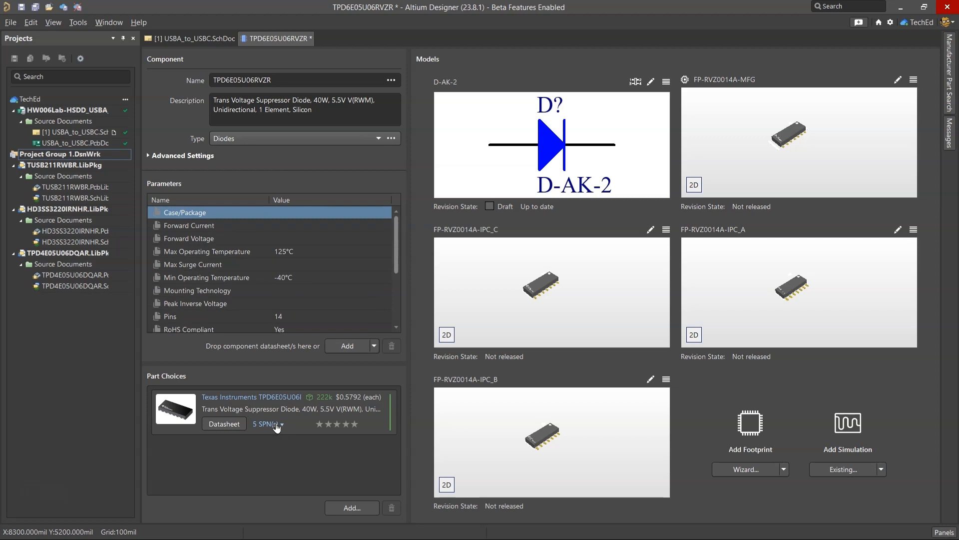
{"action": "left_click", "coordinate": [275, 425]}
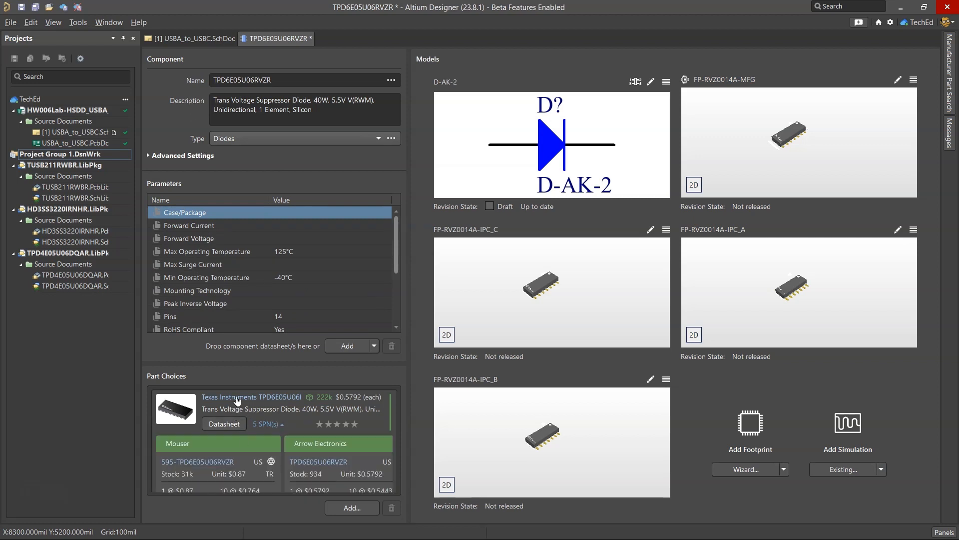
{"action": "left_click", "coordinate": [237, 398]}
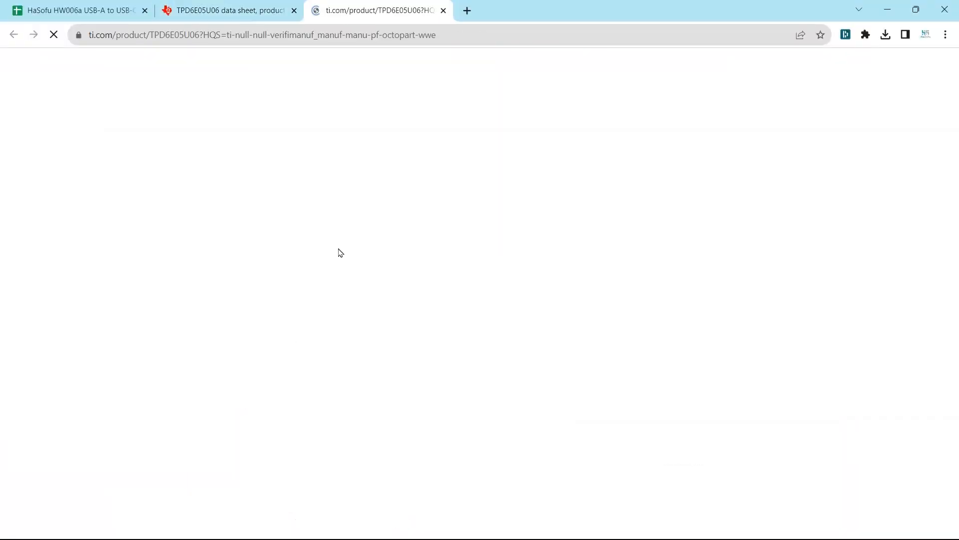
{"action": "scroll", "coordinate": [300, 409], "scroll_direction": "down", "scroll_amount": 1}
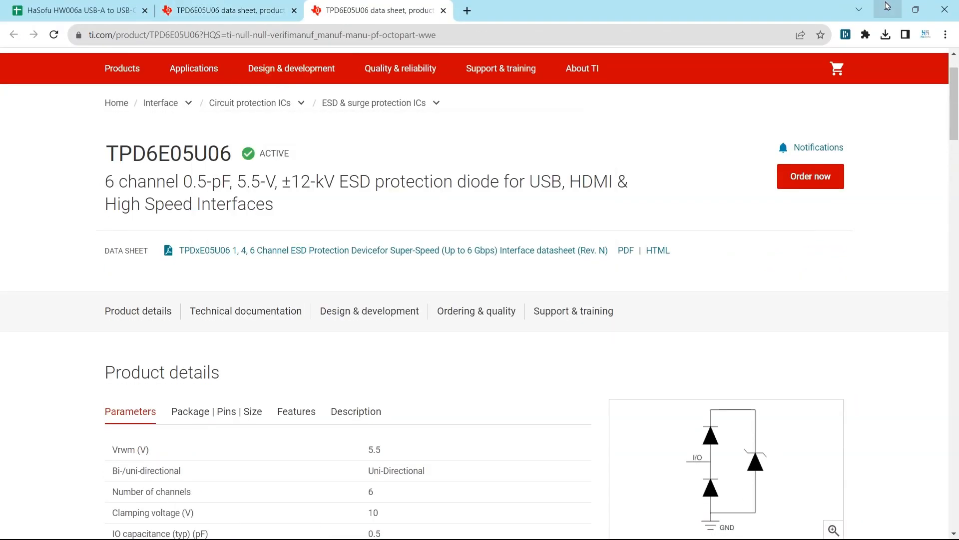
Step: Switch back to Altium Designer and from there to the other Chrome window, and open DigiKey's product index
{"action": "mouse_move", "coordinate": [584, 513]}
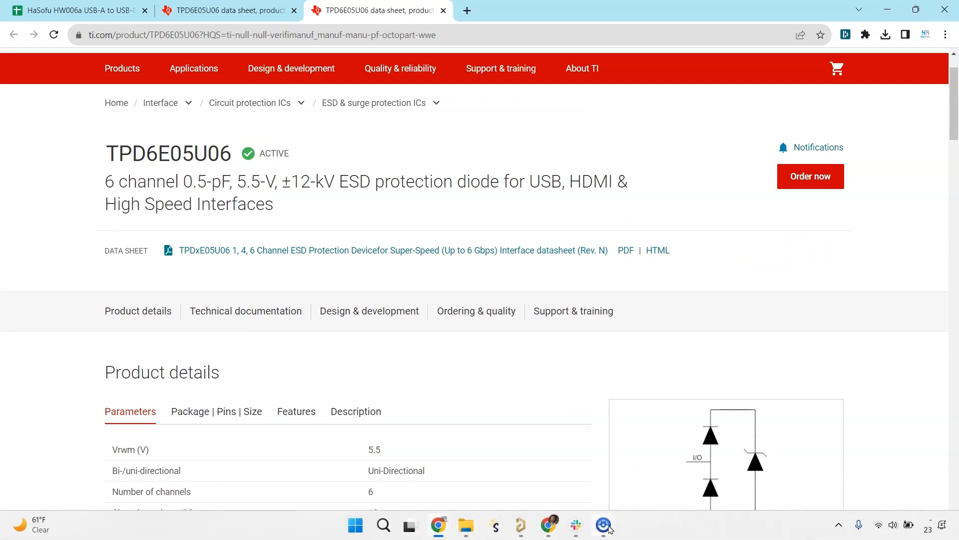
{"action": "left_click", "coordinate": [520, 525]}
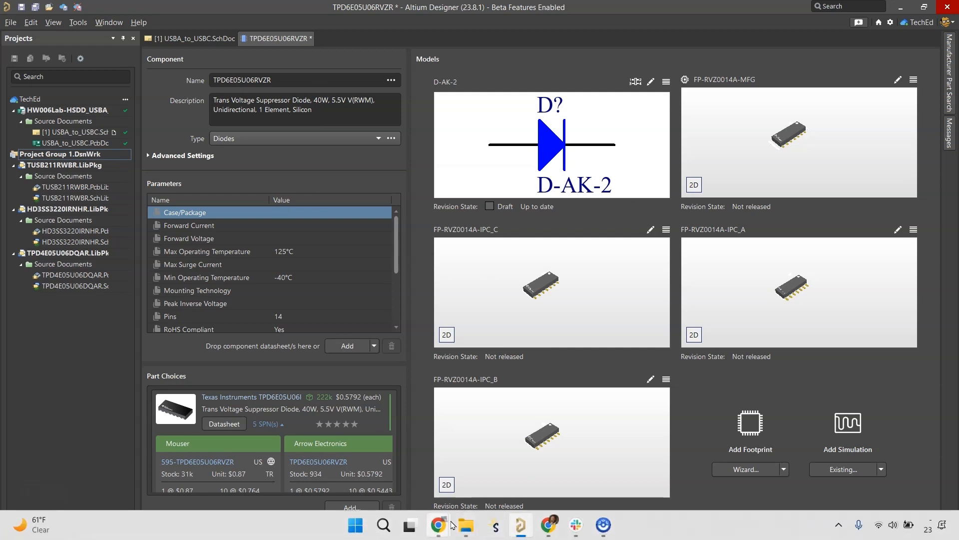
{"action": "mouse_move", "coordinate": [449, 528]}
{"action": "left_click", "coordinate": [548, 524]}
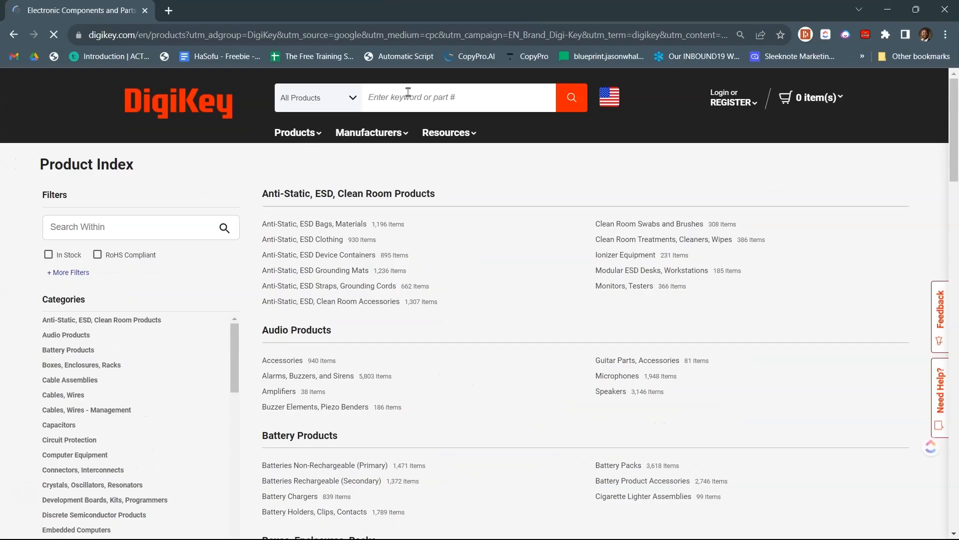
Step: Search DigiKey for the part number TPD6E05U06RVZR
{"action": "left_click", "coordinate": [408, 92]}
{"action": "type", "text": "TPD6E05U06RVZR"}
{"action": "key", "text": "Return"}
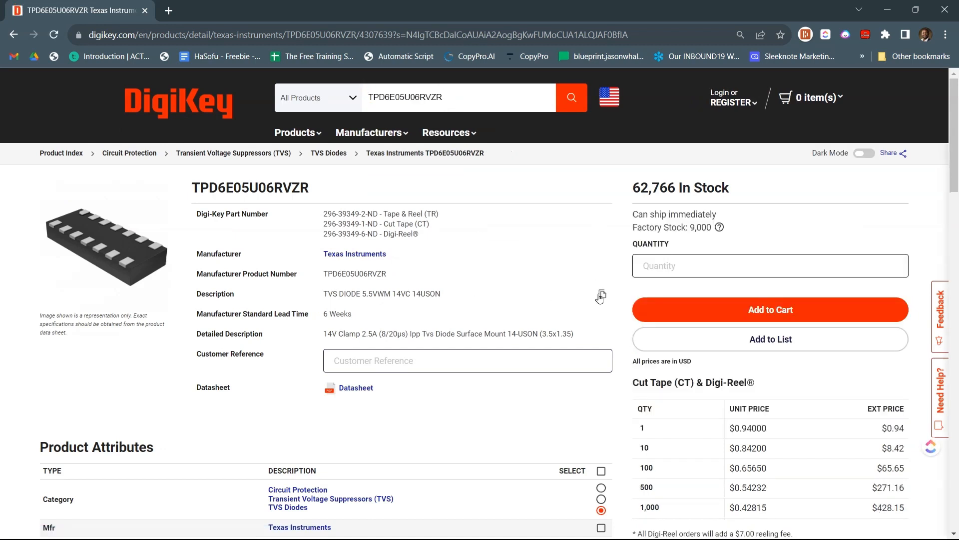
Step: Switch back to Altium Designer and rename the component as "TVS DIODE 5.5VWM 14VC 14USON"
{"action": "left_click", "coordinate": [888, 10]}
{"action": "double_click", "coordinate": [317, 78]}
{"action": "type", "text": "TVS DIODE 5.5VWM 14VC 14USON"}
{"action": "key", "text": "Tab"}
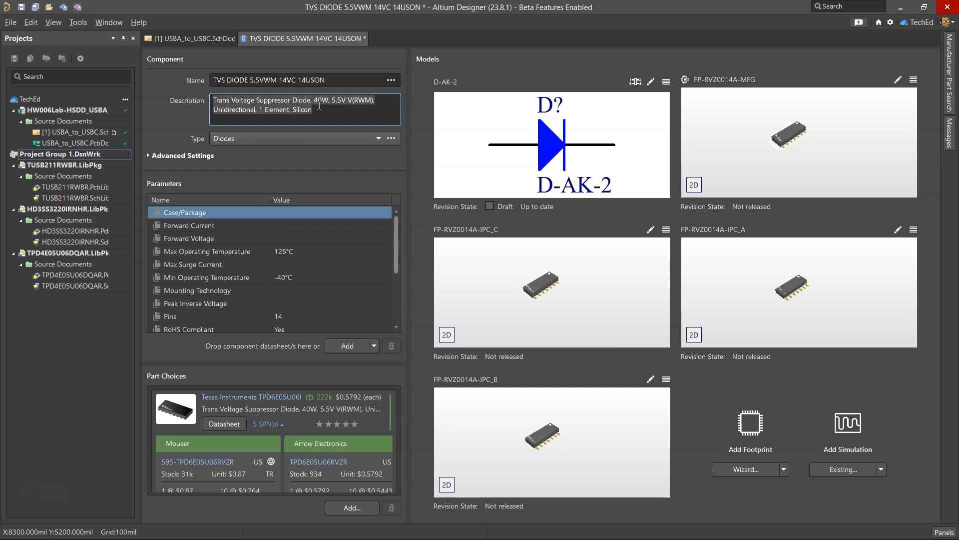
Step: Save the component to the server with the release notes "released new TVS protection diode bank TVS DIODE 5.5VWM 14VC 14USON"
{"action": "right_click", "coordinate": [278, 35]}
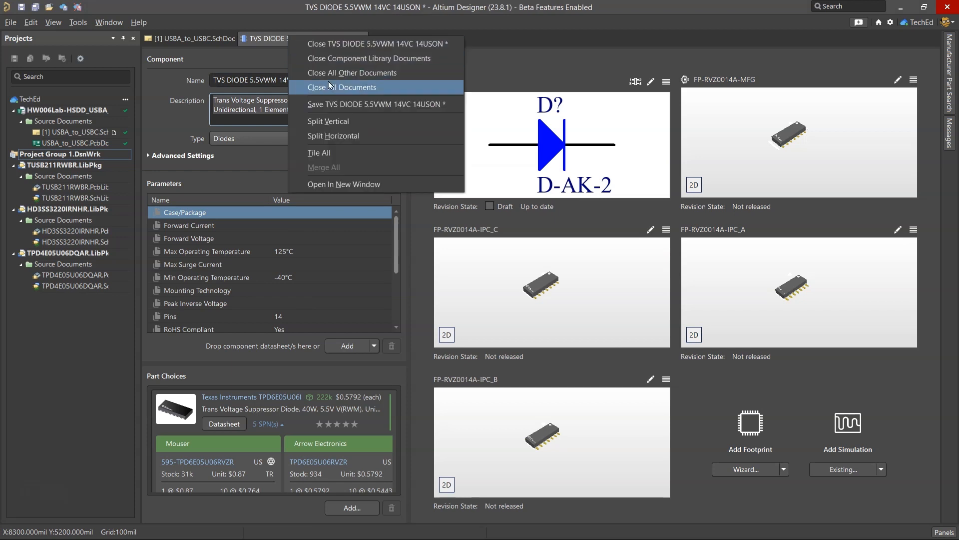
{"action": "left_click", "coordinate": [333, 103]}
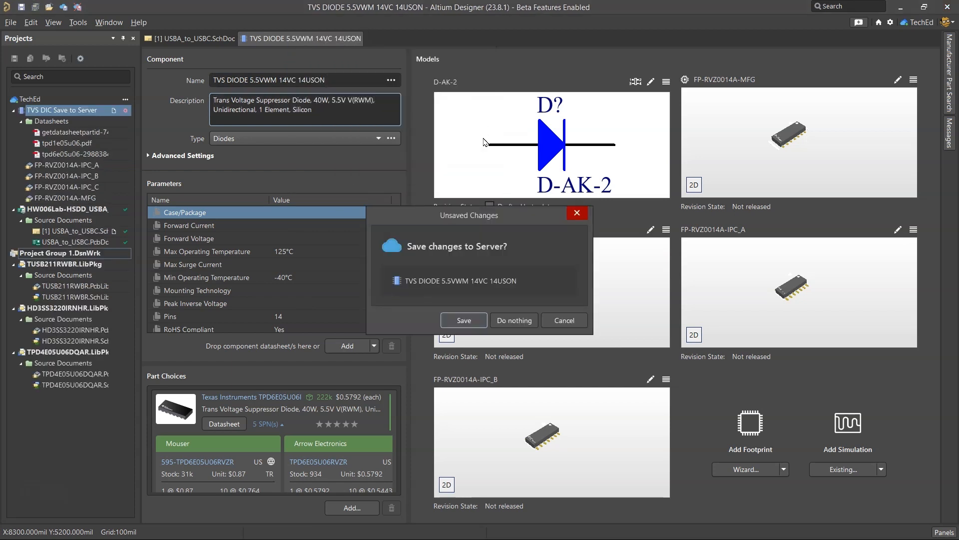
{"action": "left_click", "coordinate": [460, 323]}
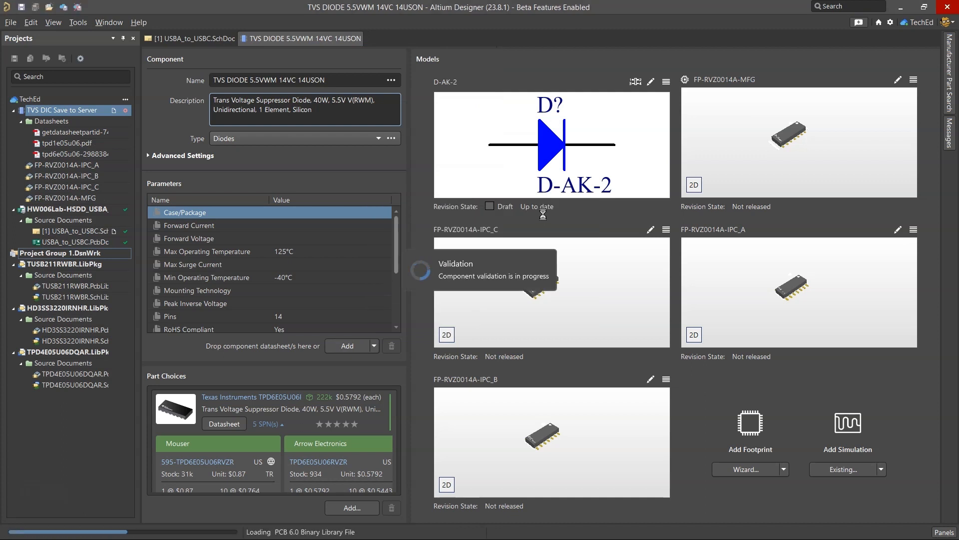
{"action": "type", "text": "rel"}
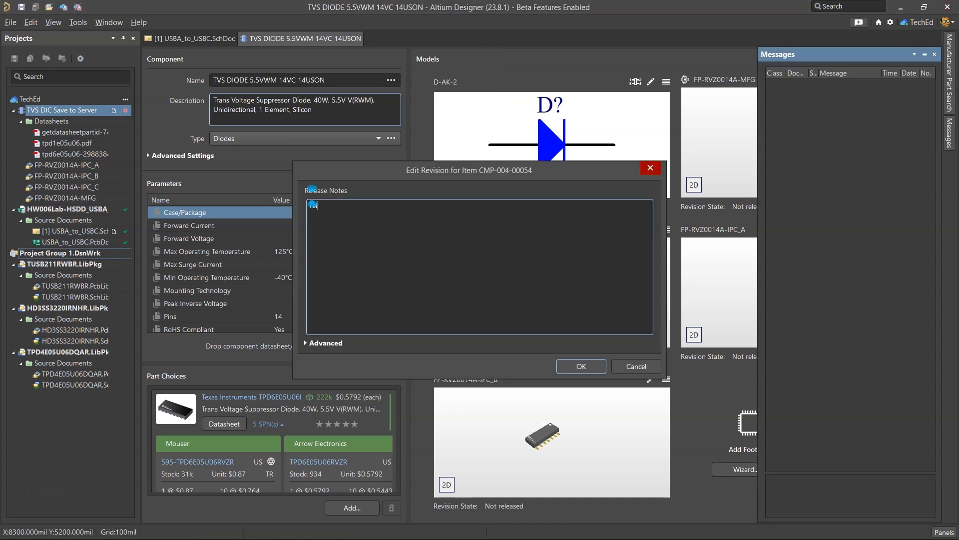
{"action": "type", "text": "eased new TVS protection diode bank"}
{"action": "type", "text": "TVS DIODE 5.5VWM 14VC 14USON"}
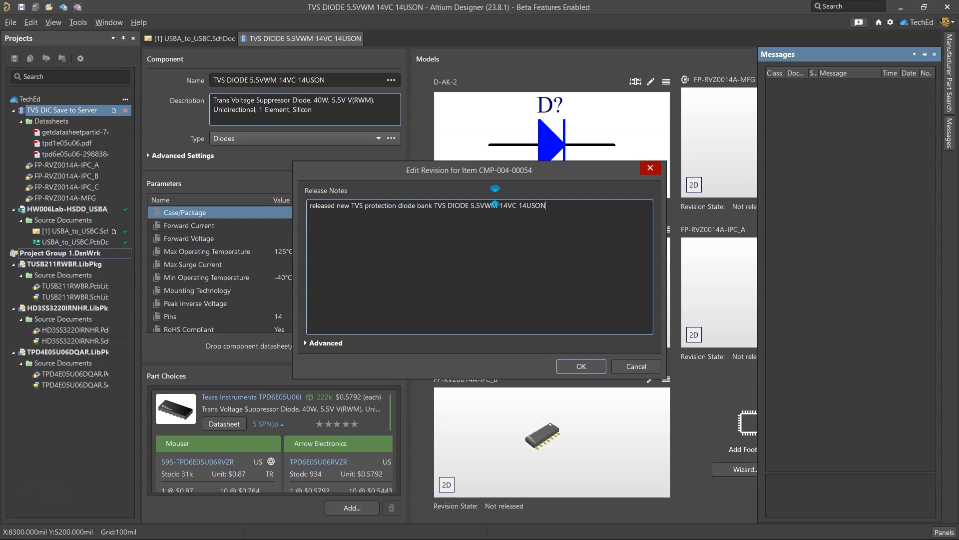
{"action": "left_click", "coordinate": [581, 366]}
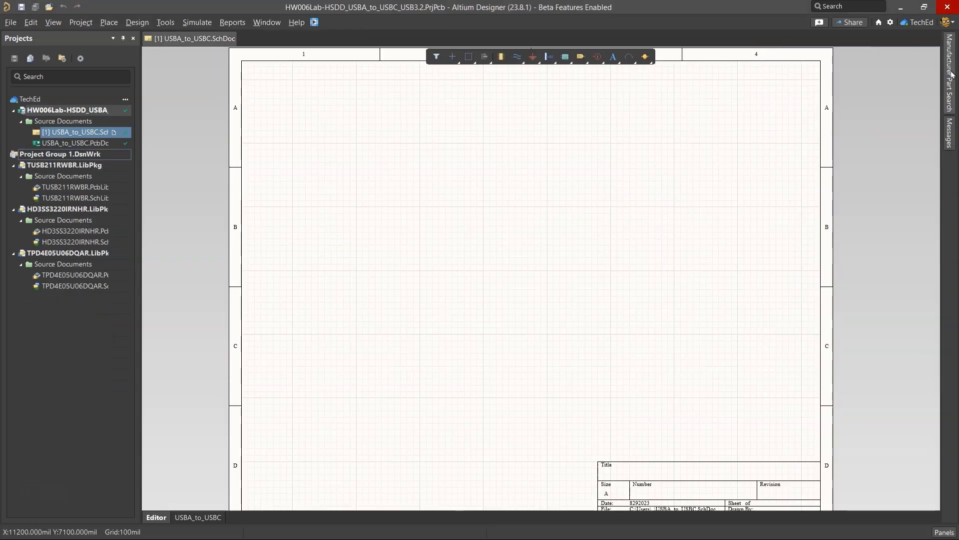
Step: Find TVS DIODE 5.5VWM 14VC 14USON among the server components and place one in the upper middle of the USBA_to_USBC schematic sheet
{"action": "left_click", "coordinate": [944, 532]}
{"action": "left_click", "coordinate": [869, 314]}
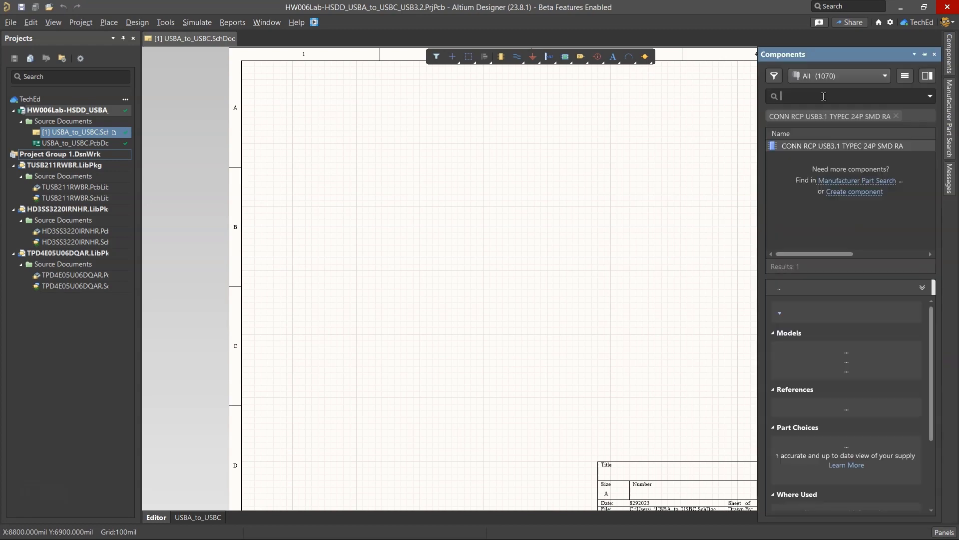
{"action": "type", "text": "TVS DIODE 5.5VWM 14VC 14USON"}
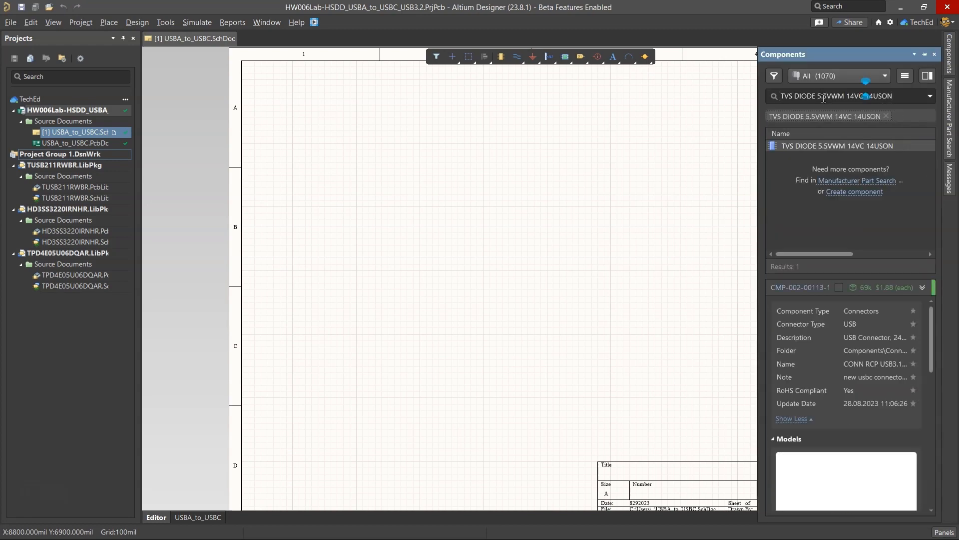
{"action": "double_click", "coordinate": [794, 145]}
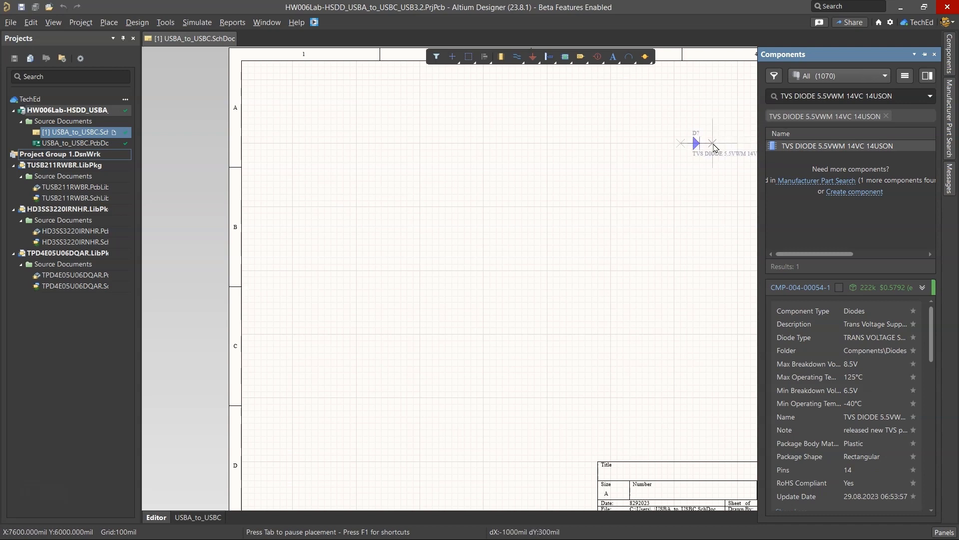
{"action": "left_click", "coordinate": [525, 175]}
{"action": "key", "text": "Escape"}
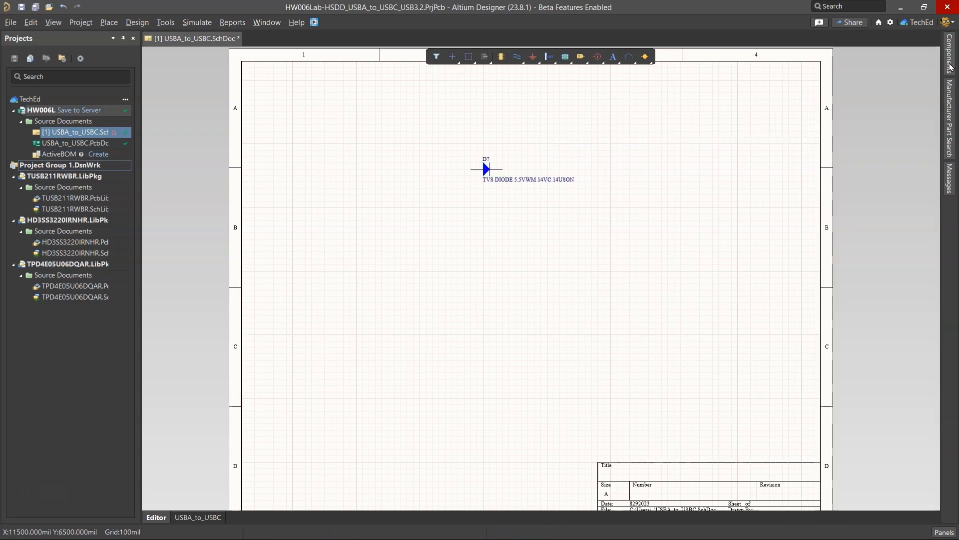
Step: Open the released TVS diode component for editing, review its datasheets and supplier part numbers, and close it without changes
{"action": "right_click", "coordinate": [811, 145]}
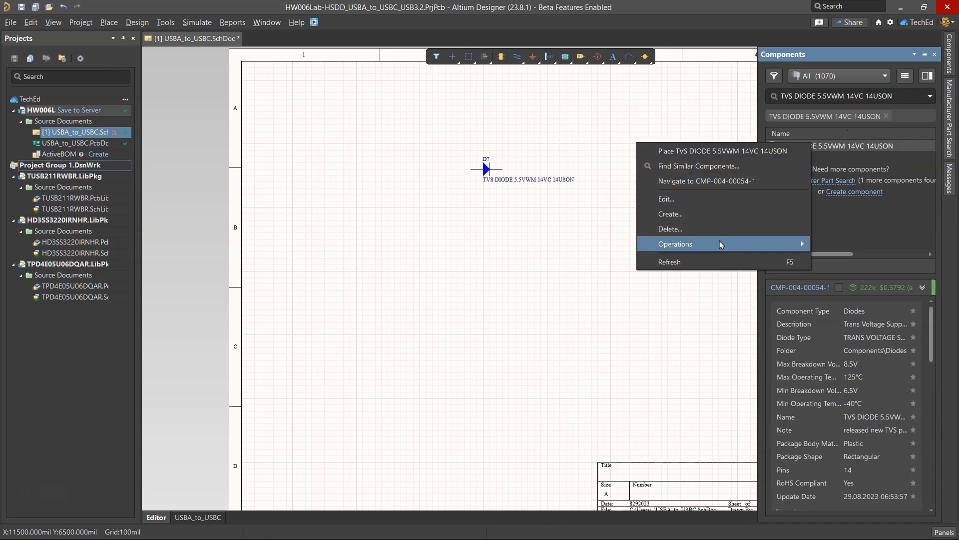
{"action": "mouse_move", "coordinate": [720, 244]}
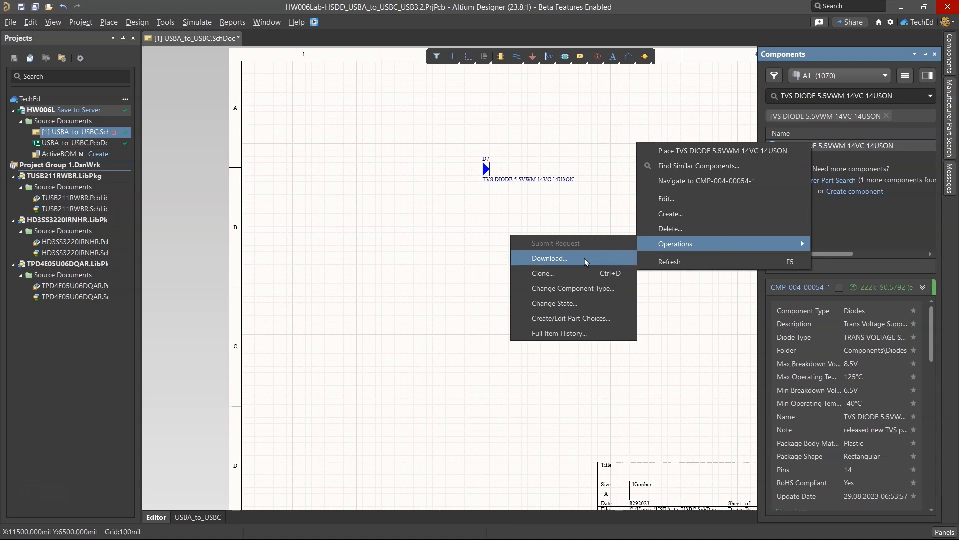
{"action": "left_click", "coordinate": [698, 200]}
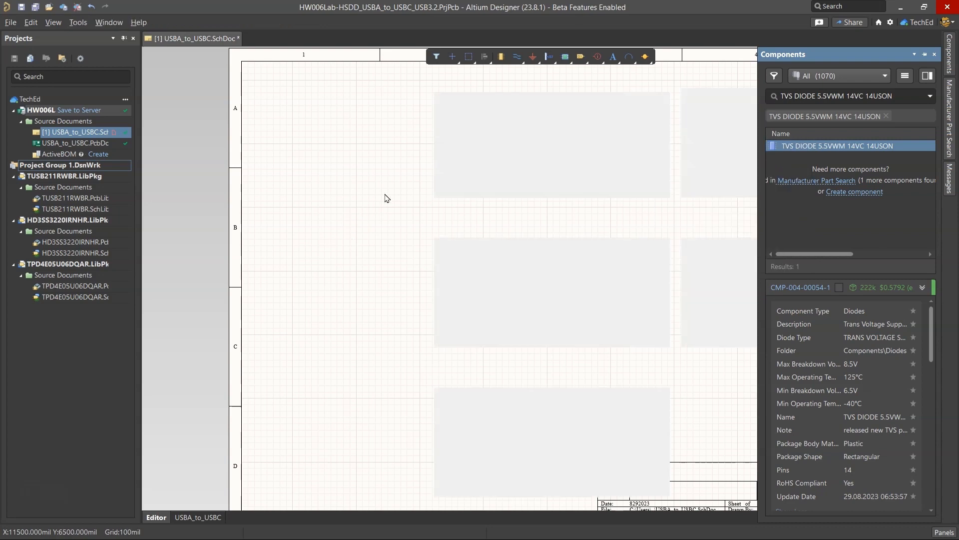
{"action": "scroll", "coordinate": [300, 307], "scroll_direction": "down", "scroll_amount": 3}
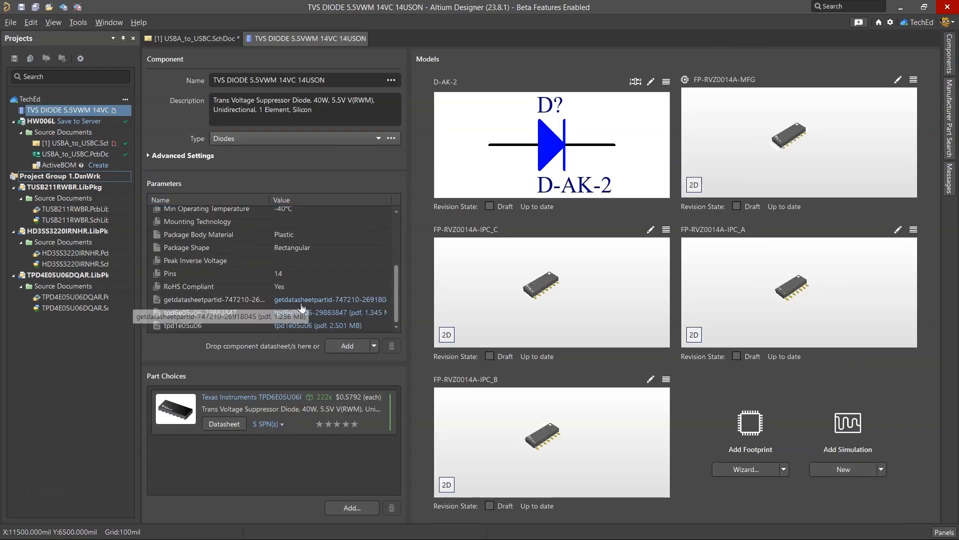
{"action": "left_click", "coordinate": [282, 426]}
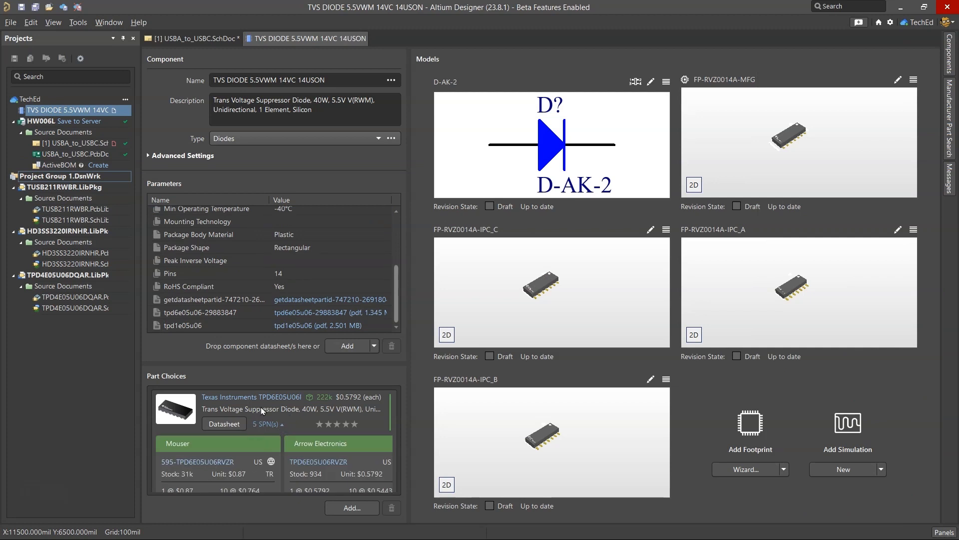
{"action": "right_click", "coordinate": [352, 45]}
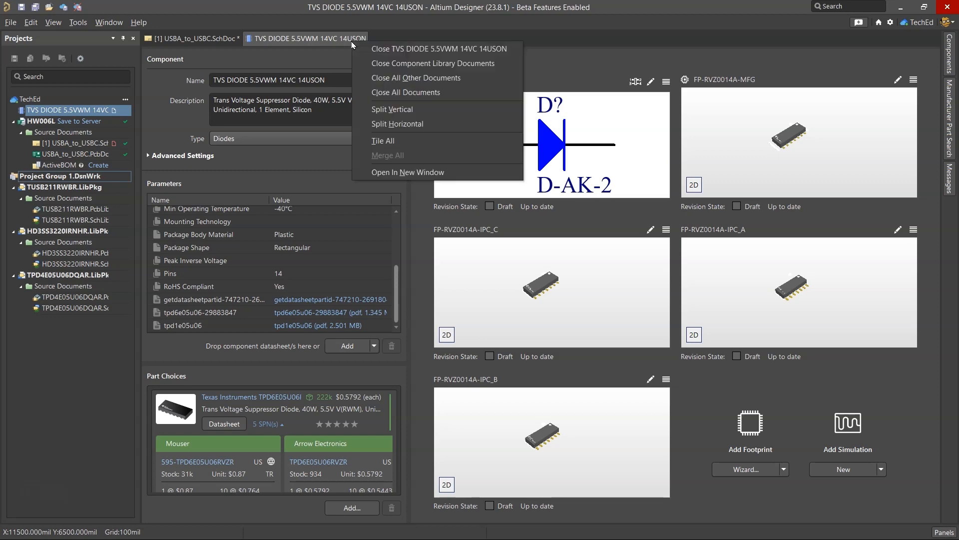
{"action": "left_click", "coordinate": [369, 49]}
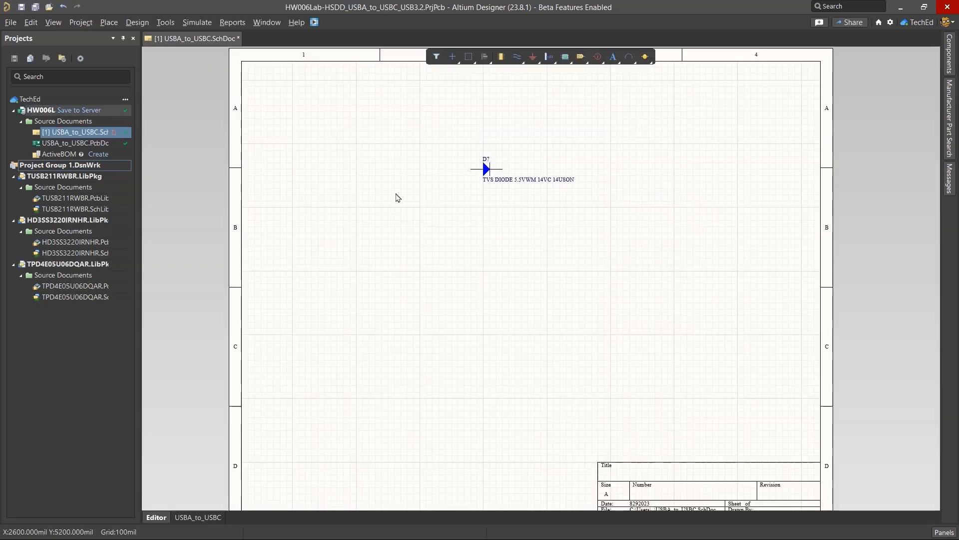
Step: Delete the placed TVS diode from the USBA_to_USBC schematic
{"action": "left_click", "coordinate": [487, 172]}
{"action": "key", "text": "Delete"}
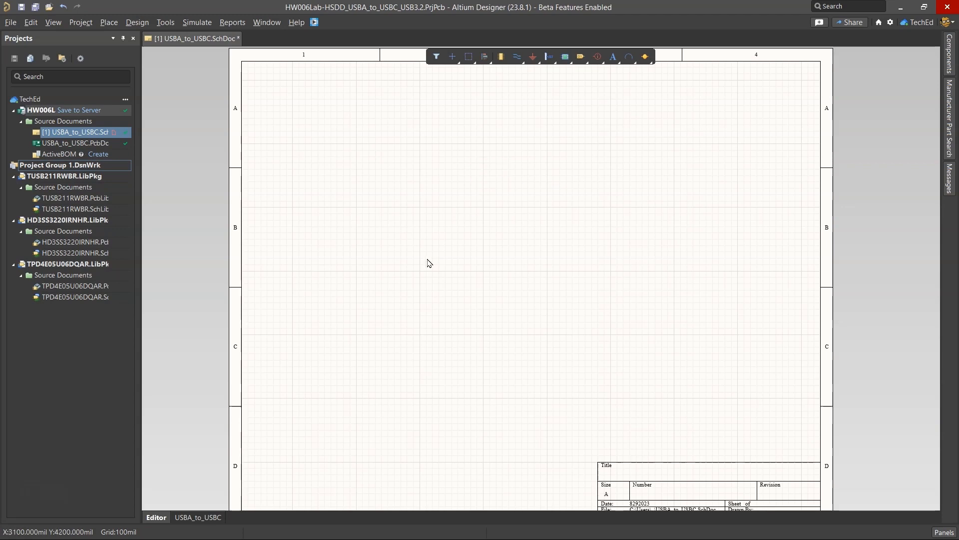